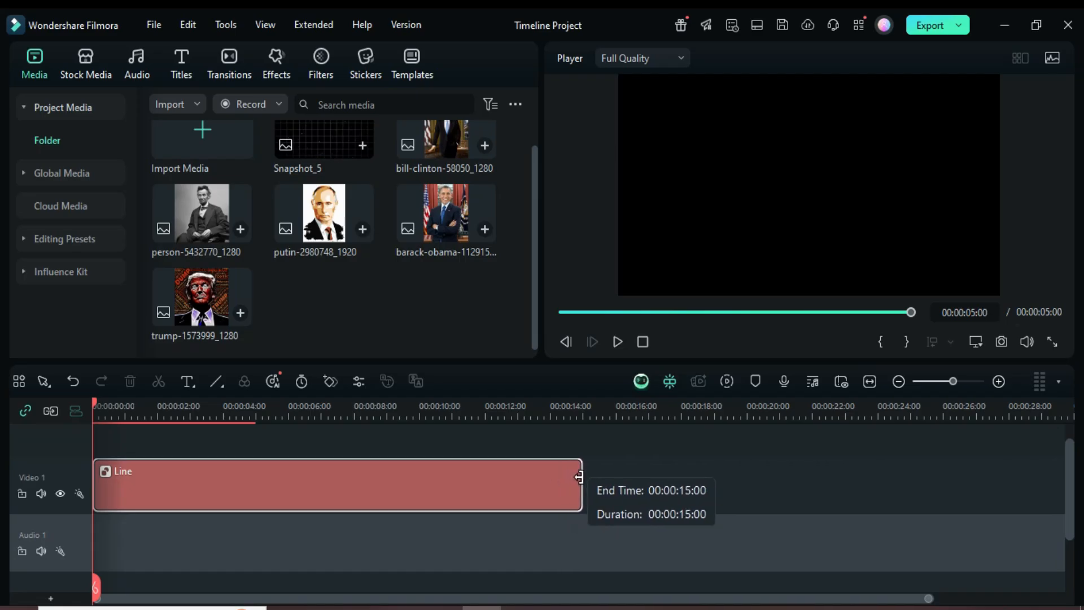
# Open the horizontal line clip's properties and set its scale to 85%
pyautogui.doubleClick(303, 475)
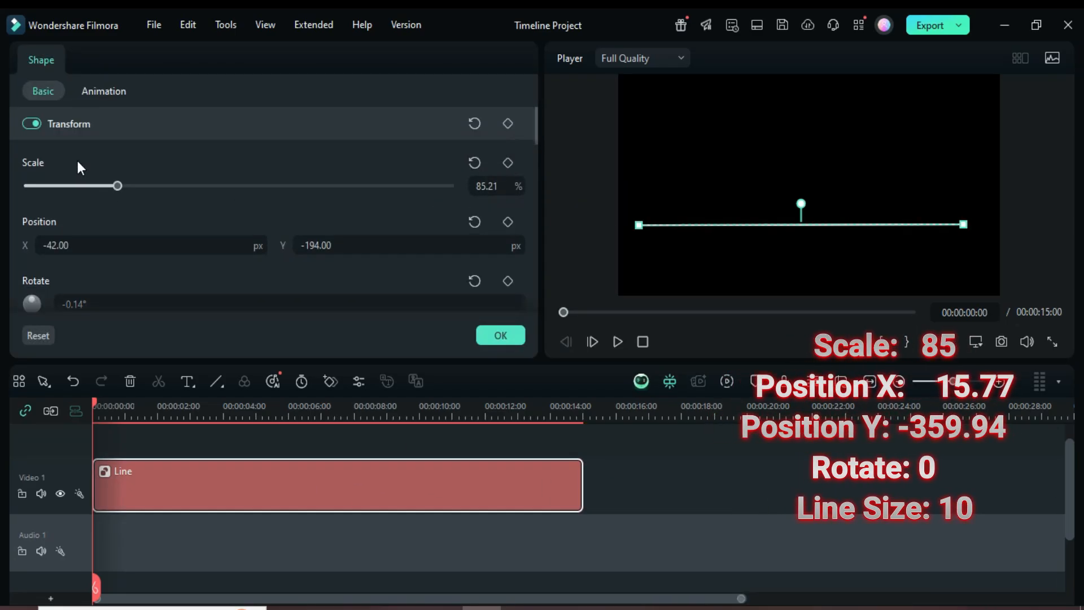
pyautogui.click(489, 188)
pyautogui.write('85')
pyautogui.press('Return')
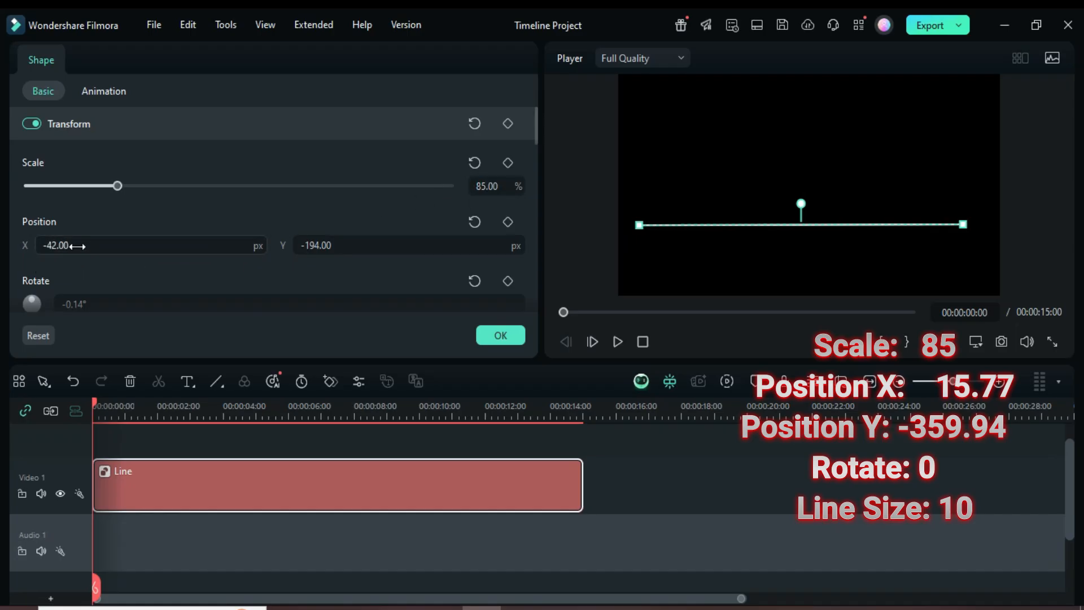
# Set the line's position to X 15.77 and Y -359.94
pyautogui.click(58, 245)
pyautogui.write('1')
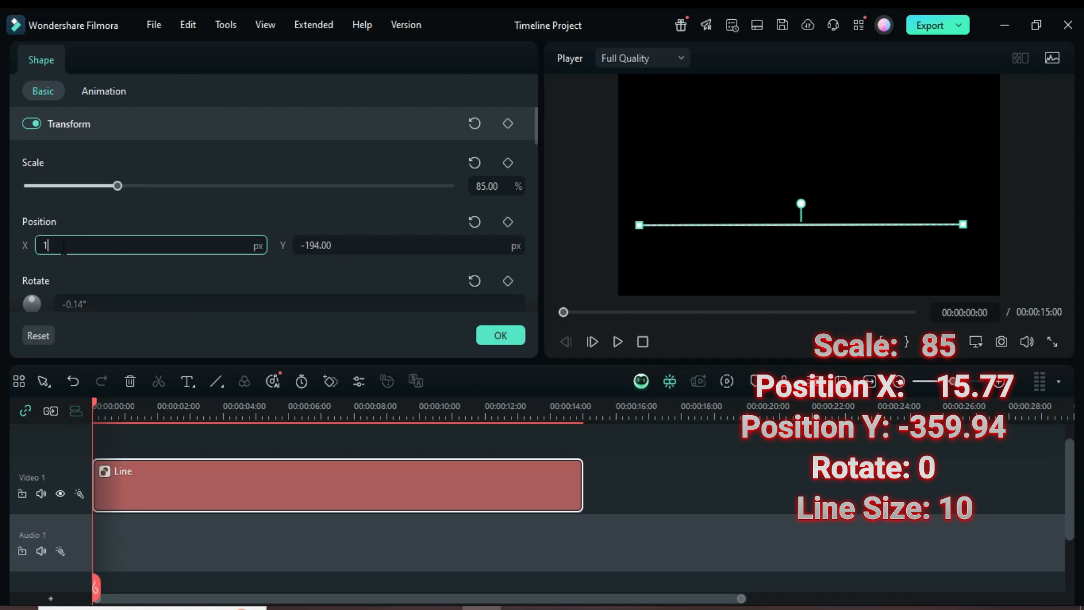
pyautogui.write('5.77')
pyautogui.press('Return')
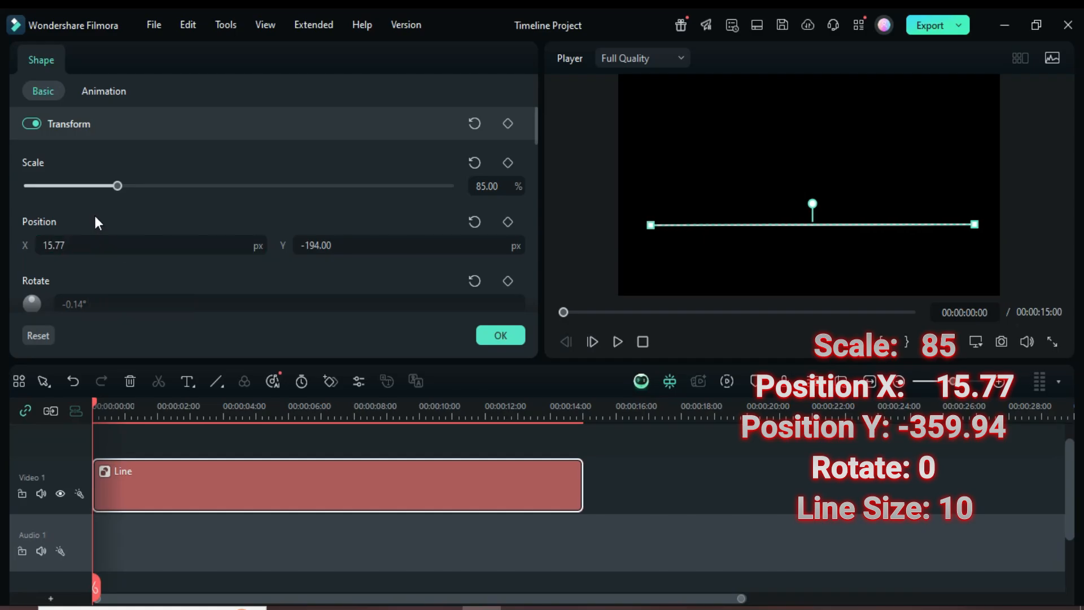
pyautogui.click(330, 245)
pyautogui.write('-359.94')
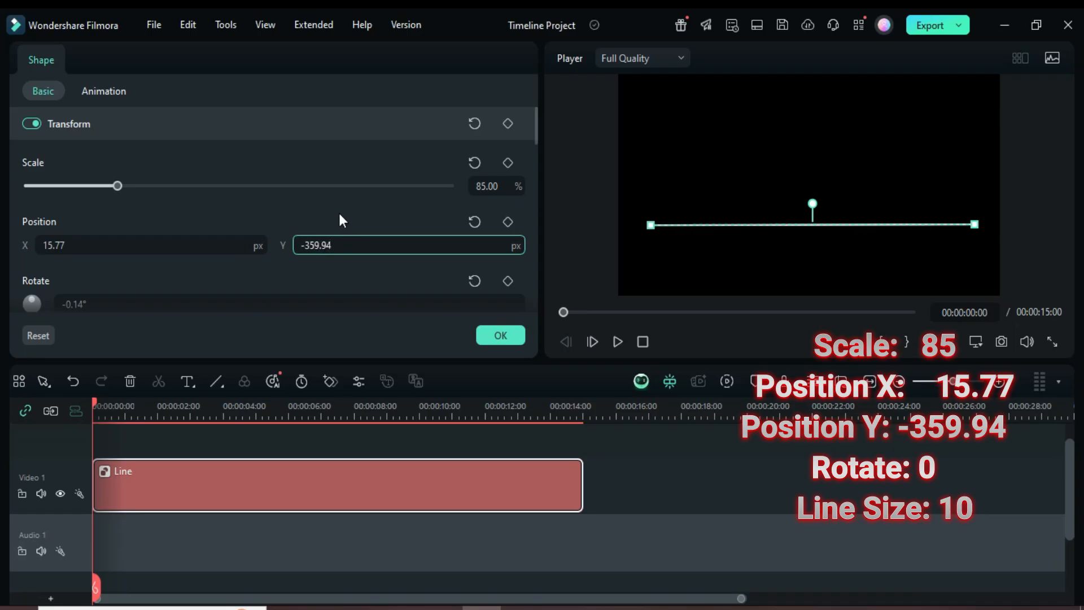
pyautogui.press('Return')
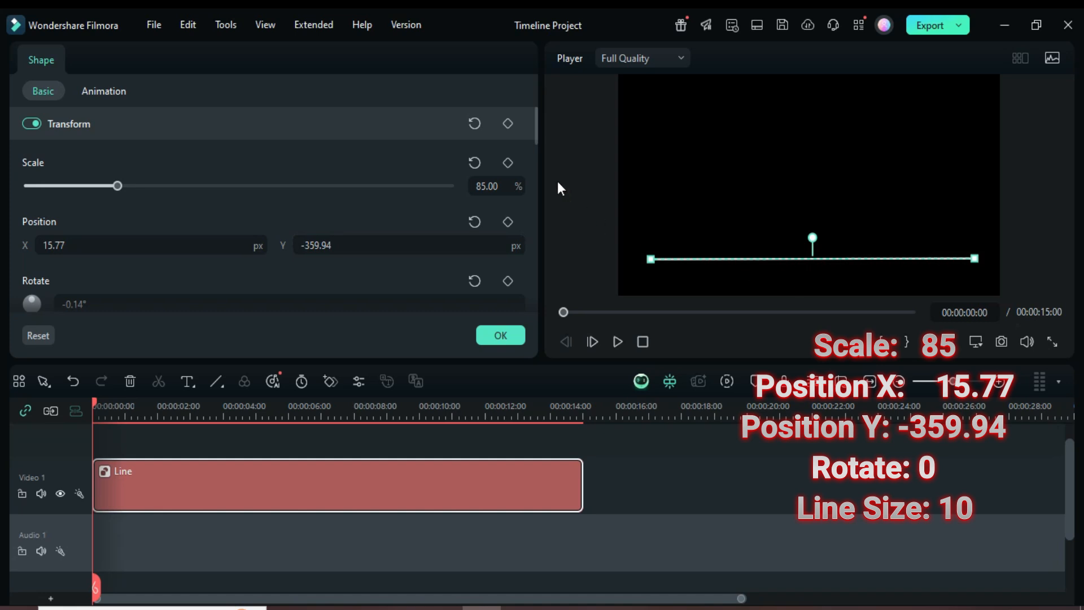
# Set the line size to 10 and confirm the line's properties
pyautogui.moveTo(532, 116); pyautogui.dragTo(533, 124)
pyautogui.click(79, 260)
pyautogui.press('Return')
pyautogui.moveTo(530, 141); pyautogui.dragTo(3, 238)
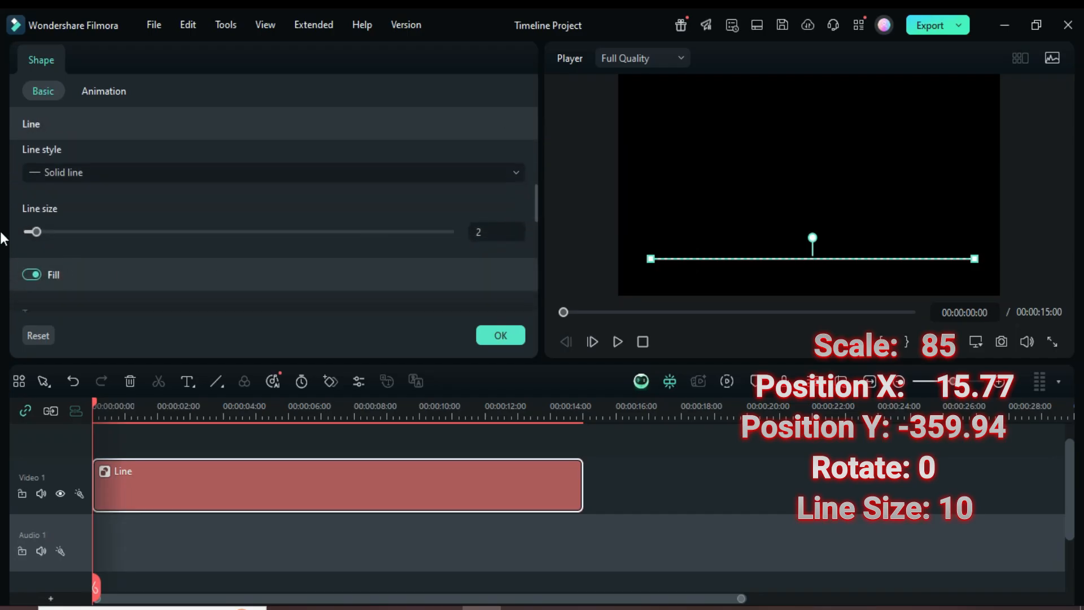
pyautogui.click(479, 232)
pyautogui.write('10')
pyautogui.press('Return')
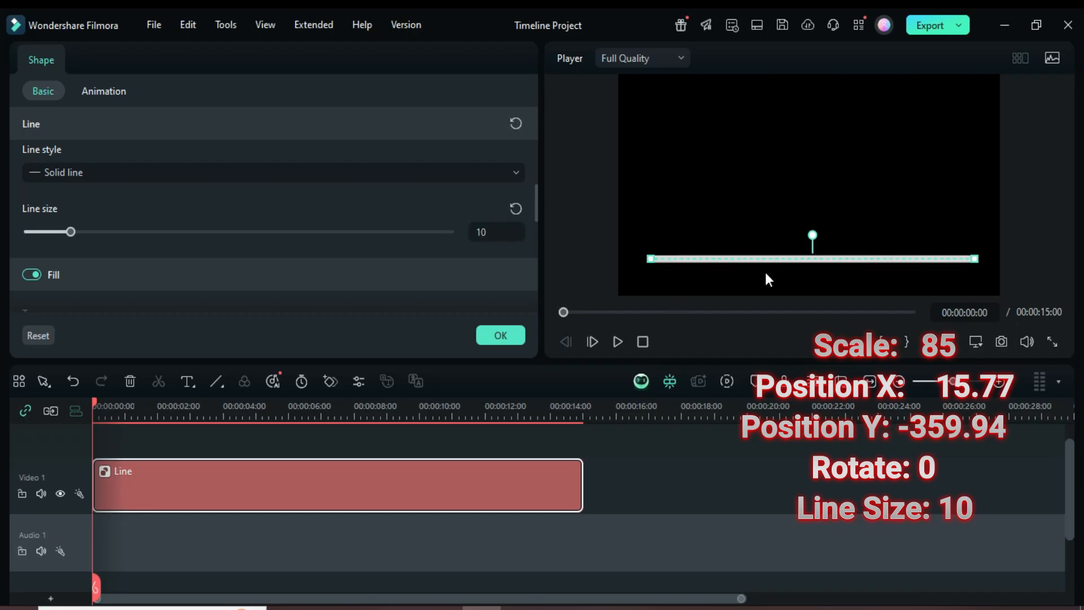
pyautogui.click(507, 333)
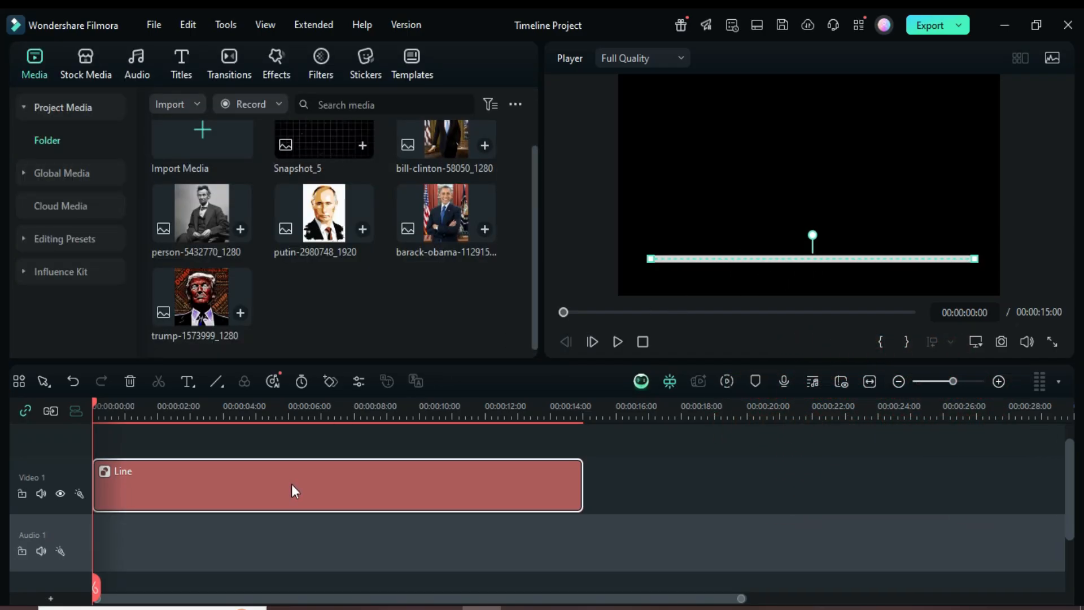
# Draw a short vertical line at the left end of the horizontal line and extend its clip to the same 15-second length
pyautogui.scroll(1, 254, 458)
pyautogui.click(217, 383)
pyautogui.click(235, 511)
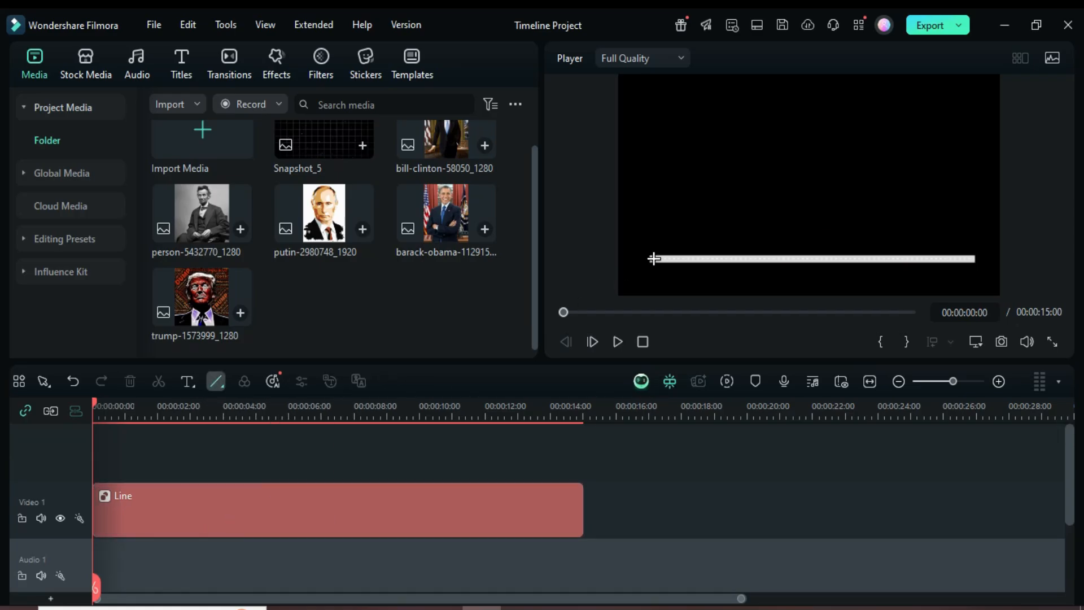
pyautogui.moveTo(651, 259); pyautogui.dragTo(653, 218)
pyautogui.moveTo(250, 492); pyautogui.dragTo(583, 494)
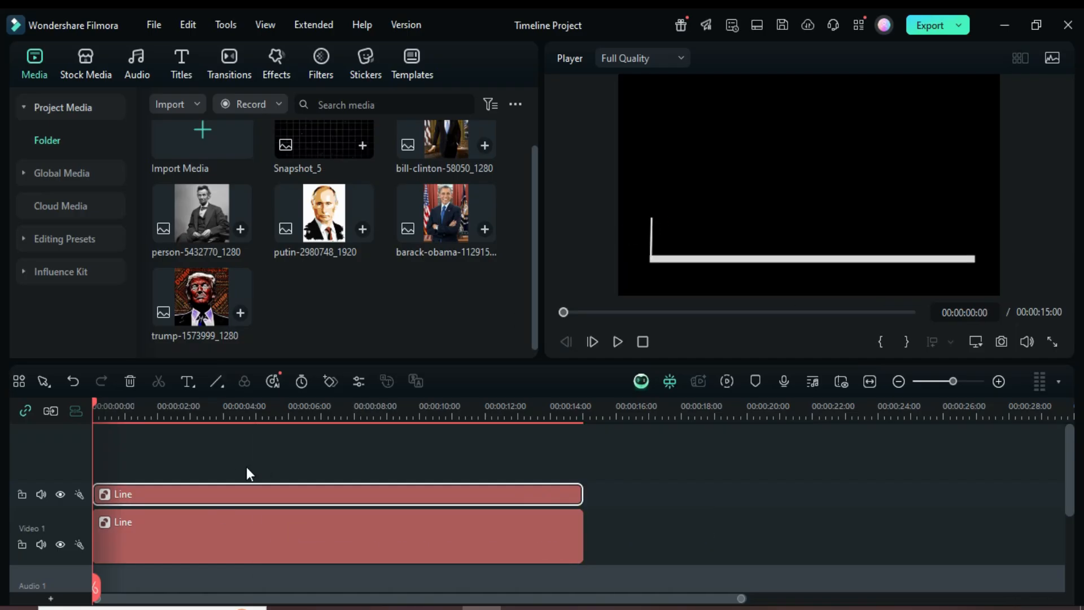
# Open the vertical line clip's properties and set its scale to 10%
pyautogui.doubleClick(298, 497)
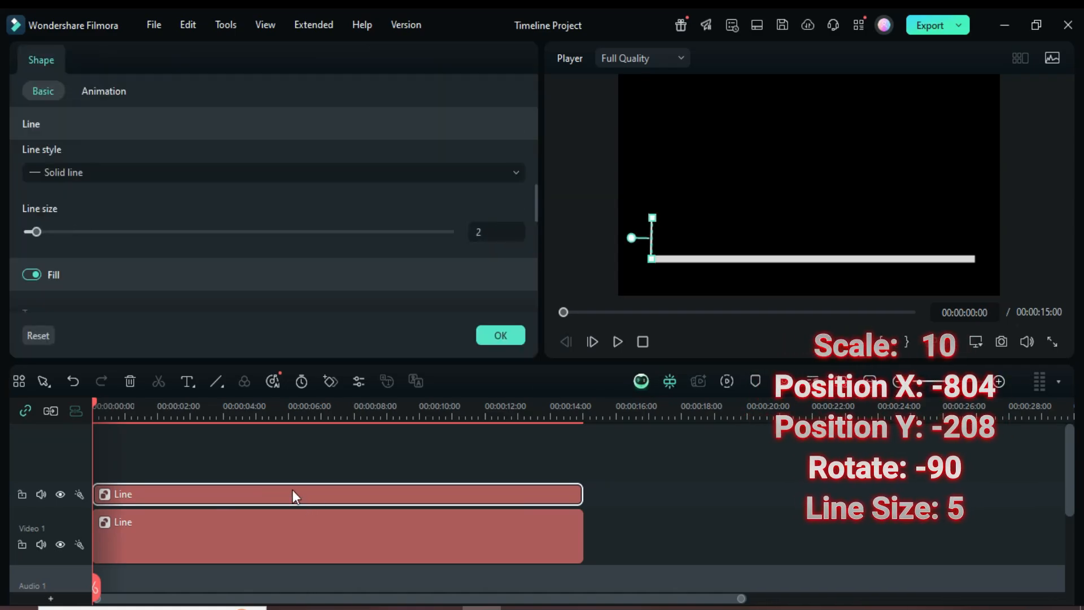
pyautogui.moveTo(534, 199); pyautogui.dragTo(525, 112)
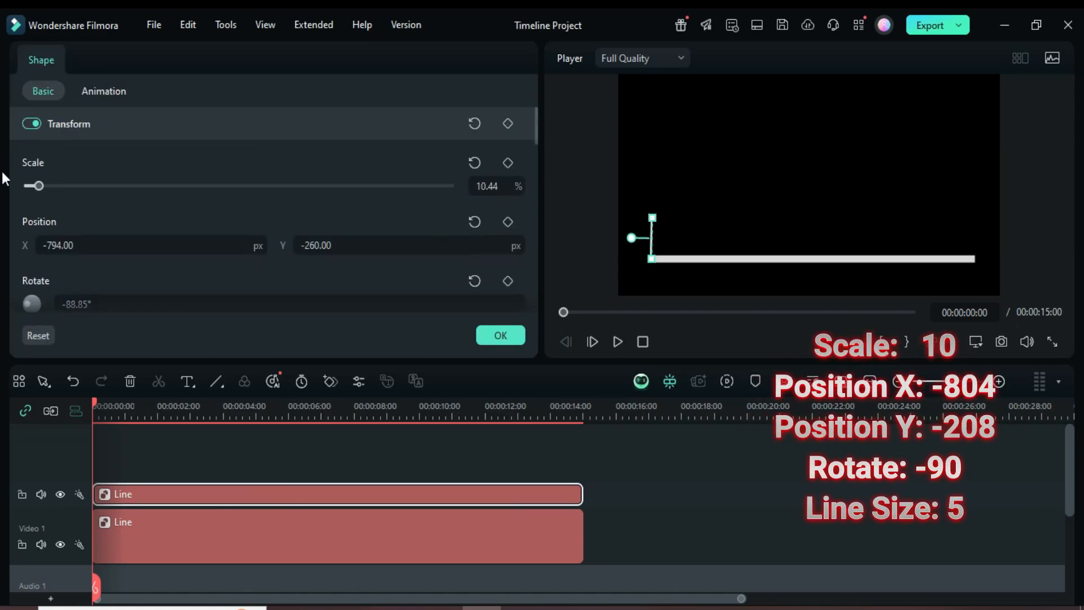
pyautogui.click(489, 186)
pyautogui.write('10')
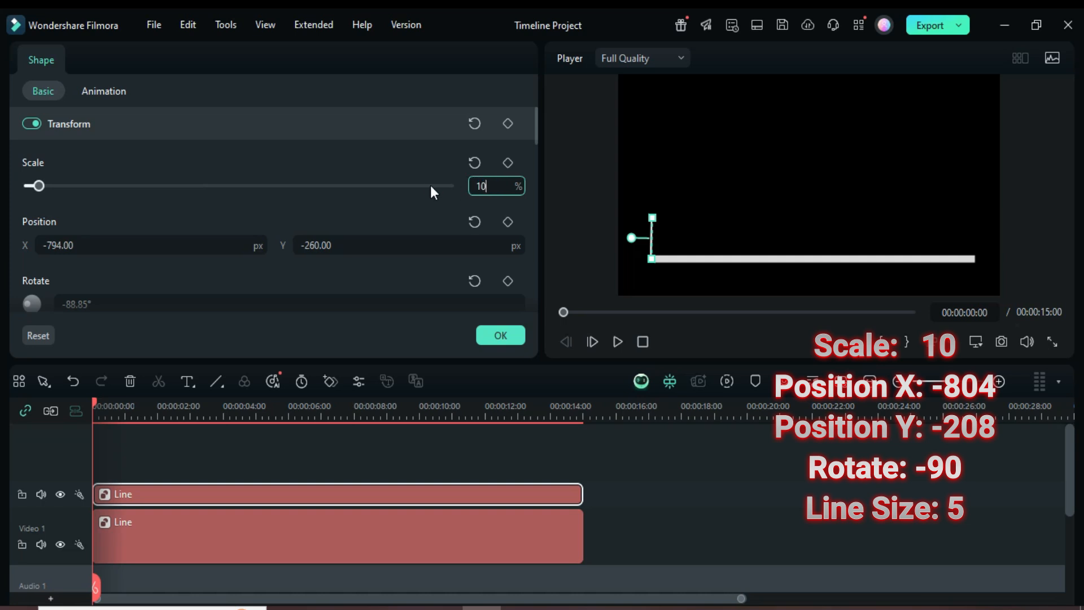
pyautogui.press('Return')
# Set the vertical line's position to X -804 and Y -280
pyautogui.click(64, 247)
pyautogui.write('-804')
pyautogui.press('Return')
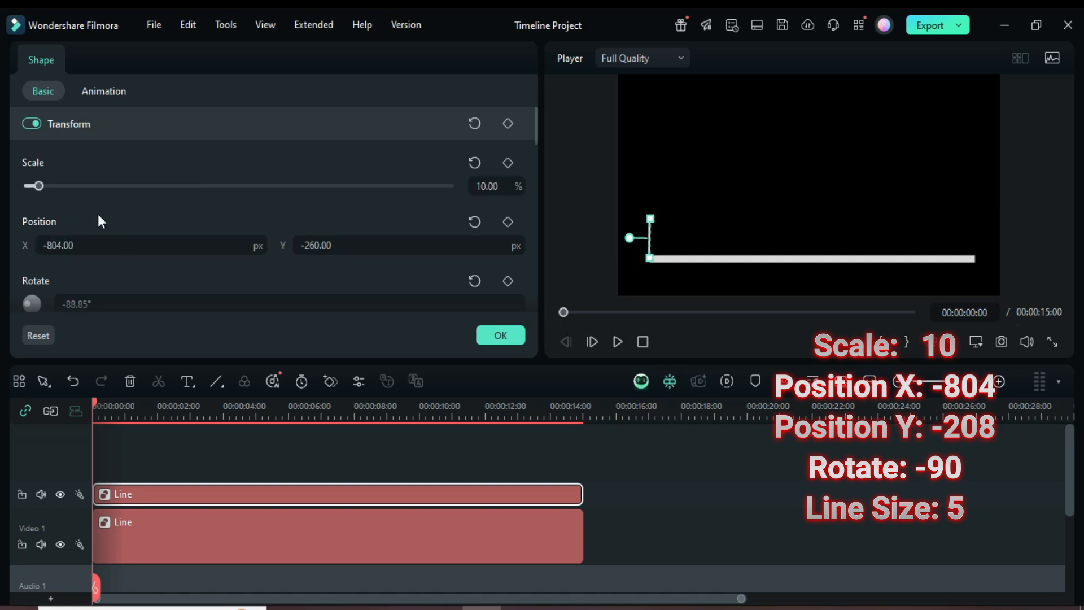
pyautogui.click(316, 245)
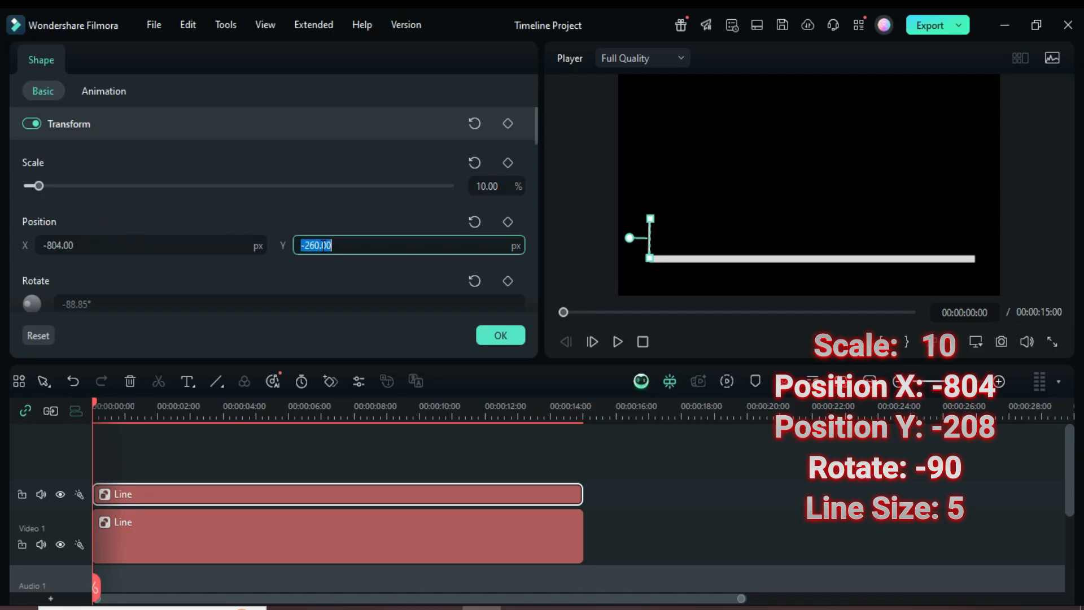
pyautogui.write('-280')
pyautogui.press('Return')
# Set the vertical line's rotation to -90°
pyautogui.scroll(-1, 534, 126)
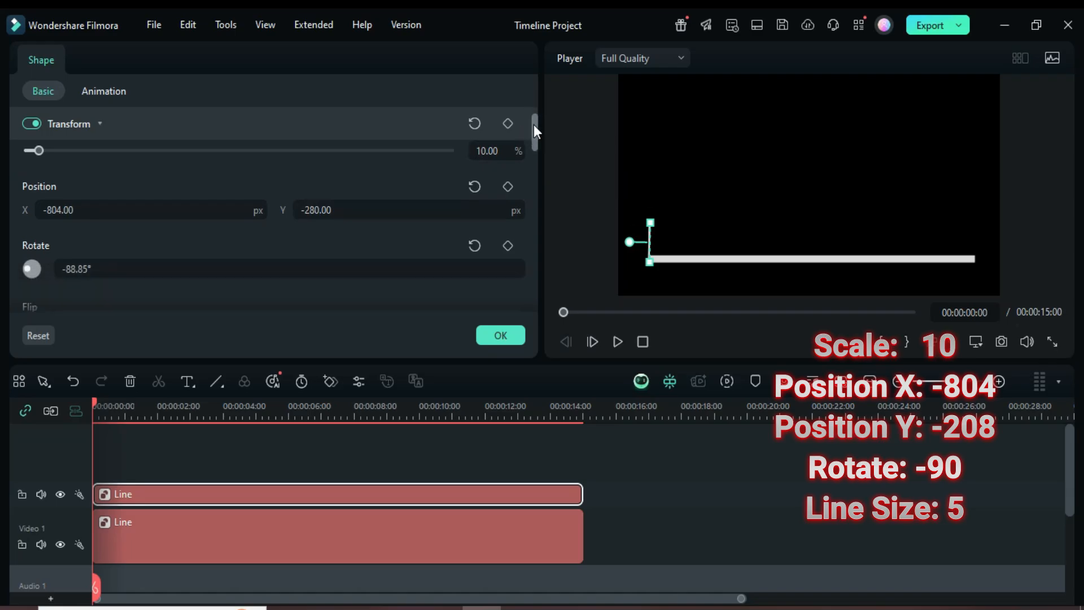
pyautogui.scroll(-1, 534, 130)
pyautogui.click(98, 226)
pyautogui.write('-90')
pyautogui.press('Return')
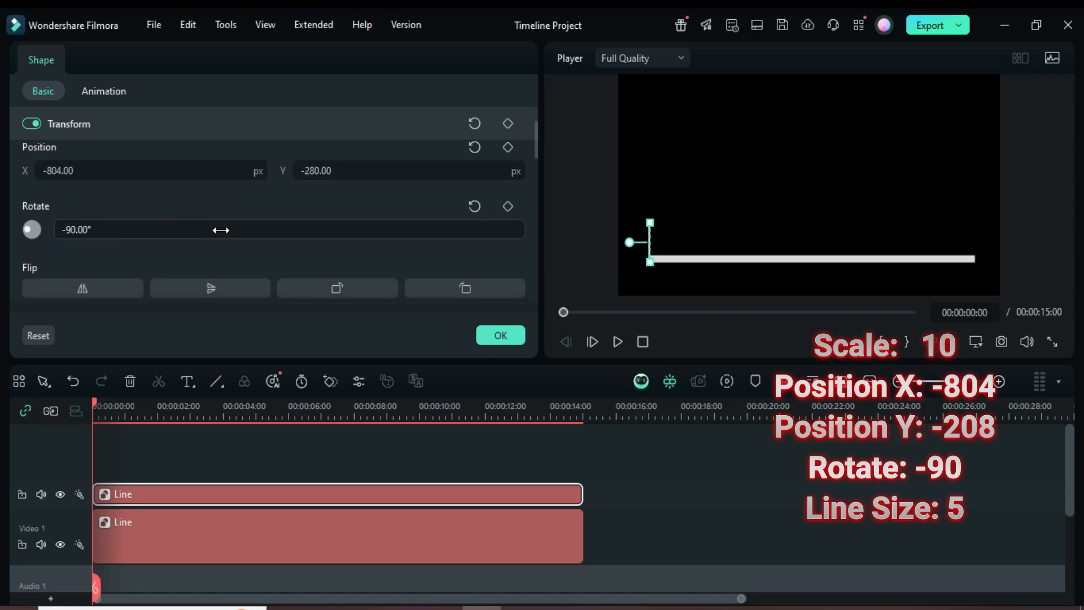
# Set the vertical line's line size to 5
pyautogui.moveTo(537, 136); pyautogui.dragTo(524, 194)
pyautogui.scroll(-1, 329, 227)
pyautogui.click(486, 235)
pyautogui.write('5')
pyautogui.press('Return')
# Duplicate the vertical line clip onto four additional tracks and close the properties panel
pyautogui.click(99, 402)
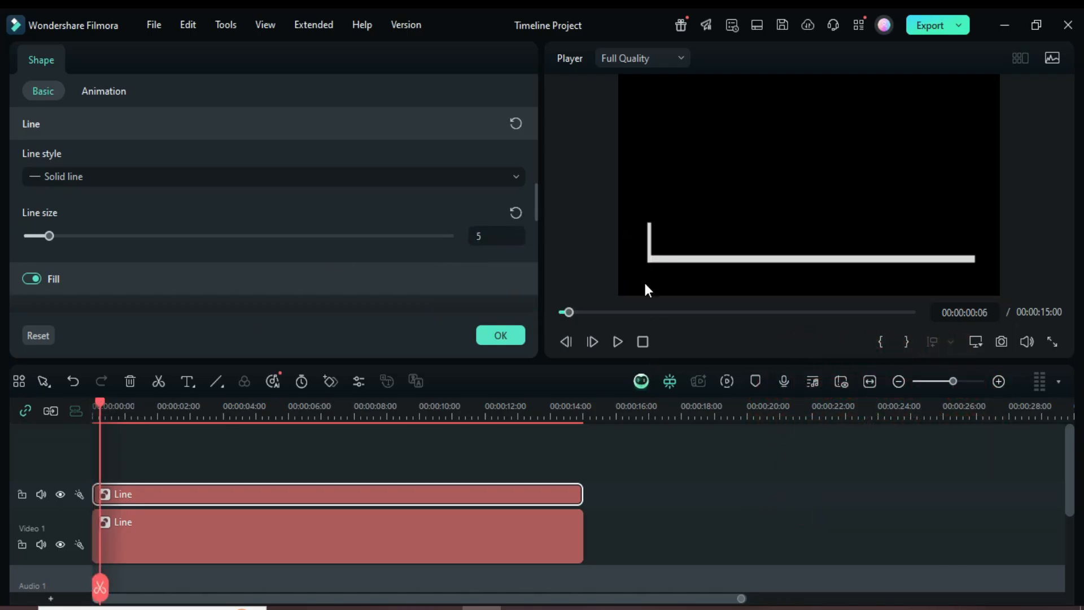
pyautogui.moveTo(99, 405); pyautogui.dragTo(80, 404)
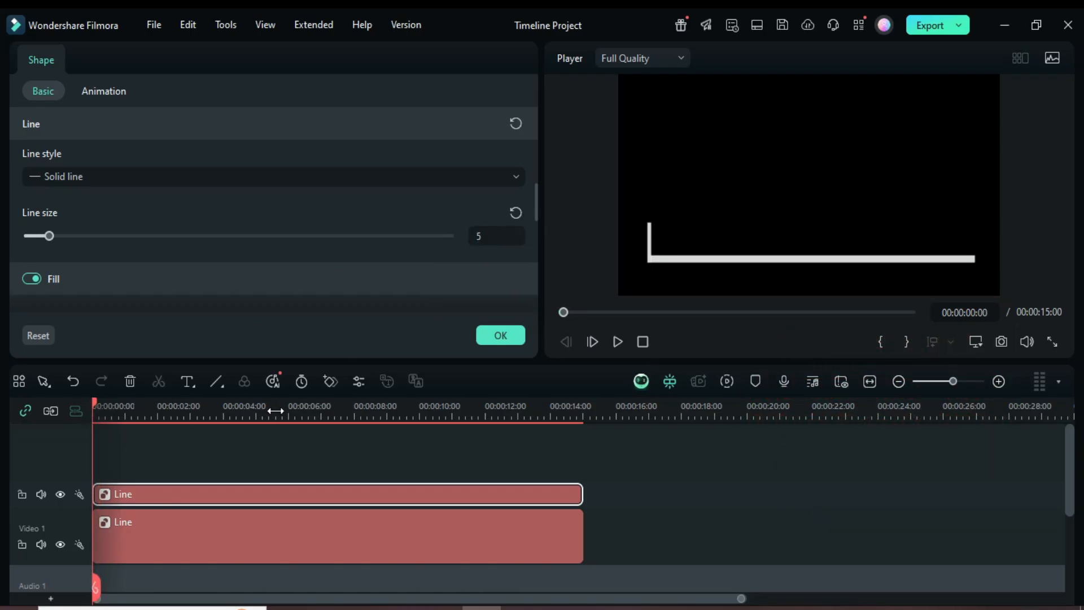
pyautogui.moveTo(276, 411); pyautogui.dragTo(219, 413)
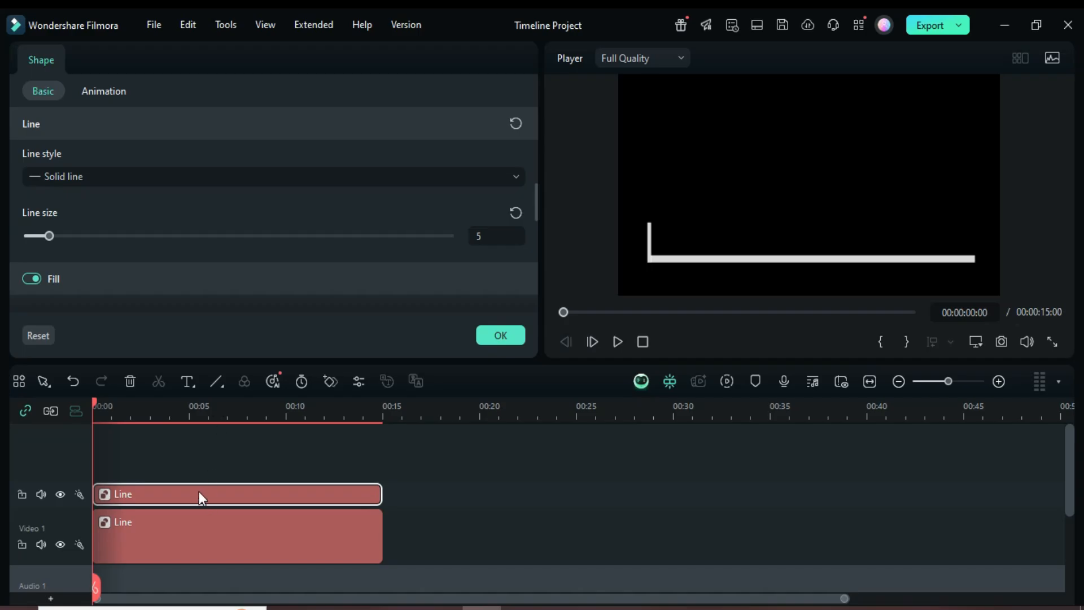
pyautogui.moveTo(199, 492); pyautogui.dragTo(214, 473)
pyautogui.click(561, 310)
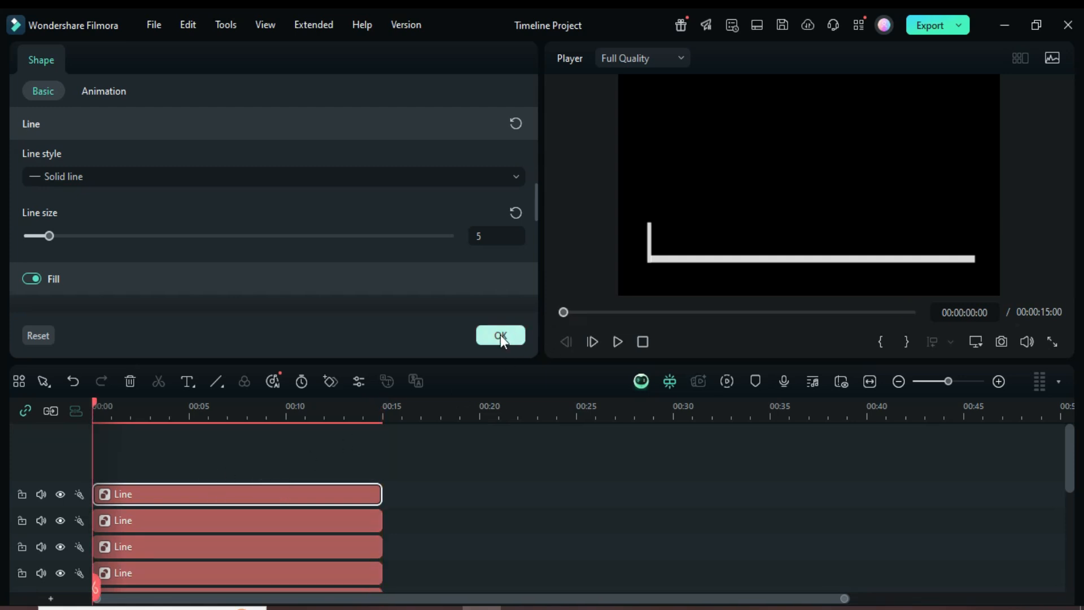
pyautogui.click(500, 335)
# Open the first copied line's properties and set its X position to -404
pyautogui.scroll(-3, 425, 425)
pyautogui.click(219, 479)
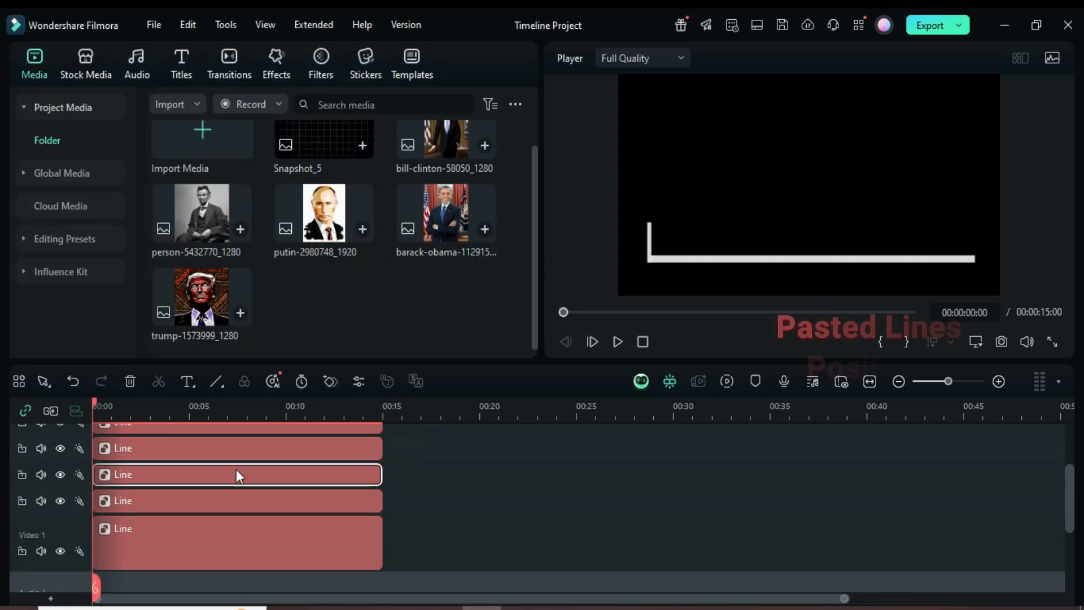
pyautogui.doubleClick(223, 472)
pyautogui.moveTo(535, 201); pyautogui.dragTo(530, 126)
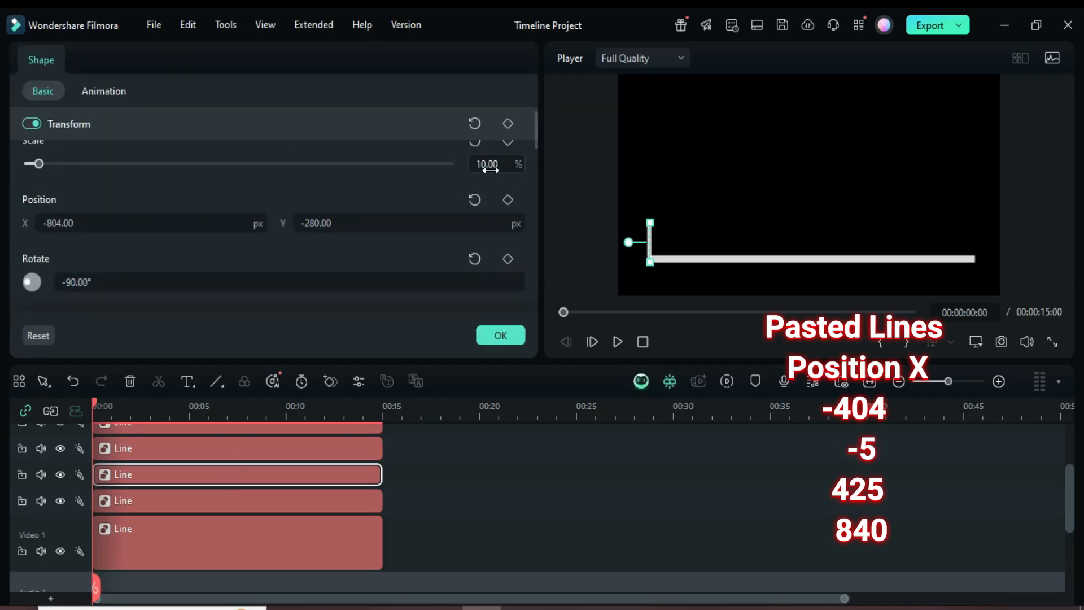
pyautogui.click(67, 223)
pyautogui.doubleClick(84, 223)
pyautogui.write('40')
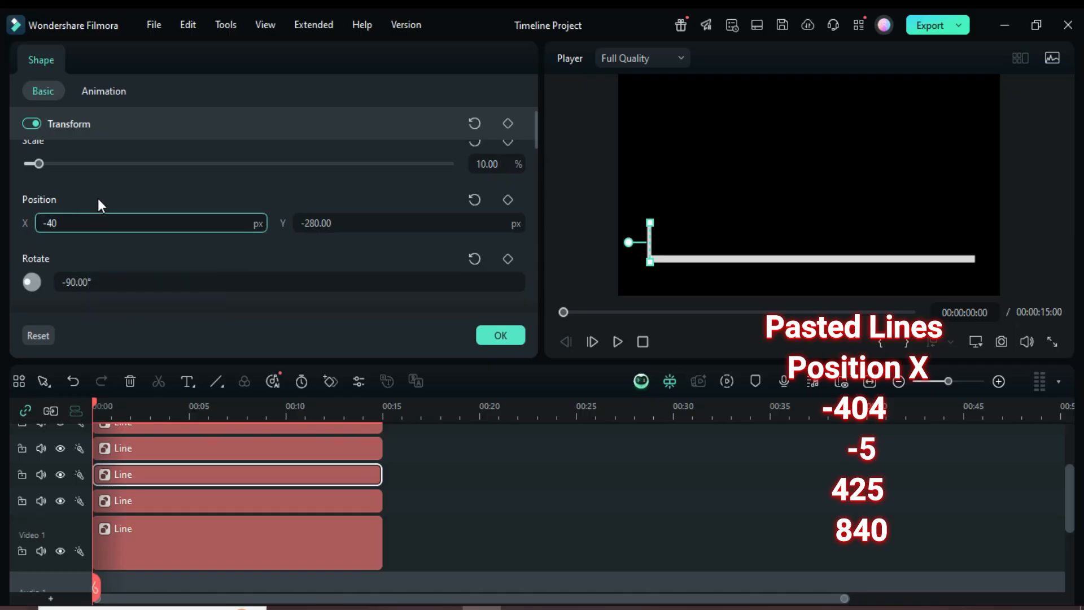
pyautogui.write('4')
pyautogui.press('Return')
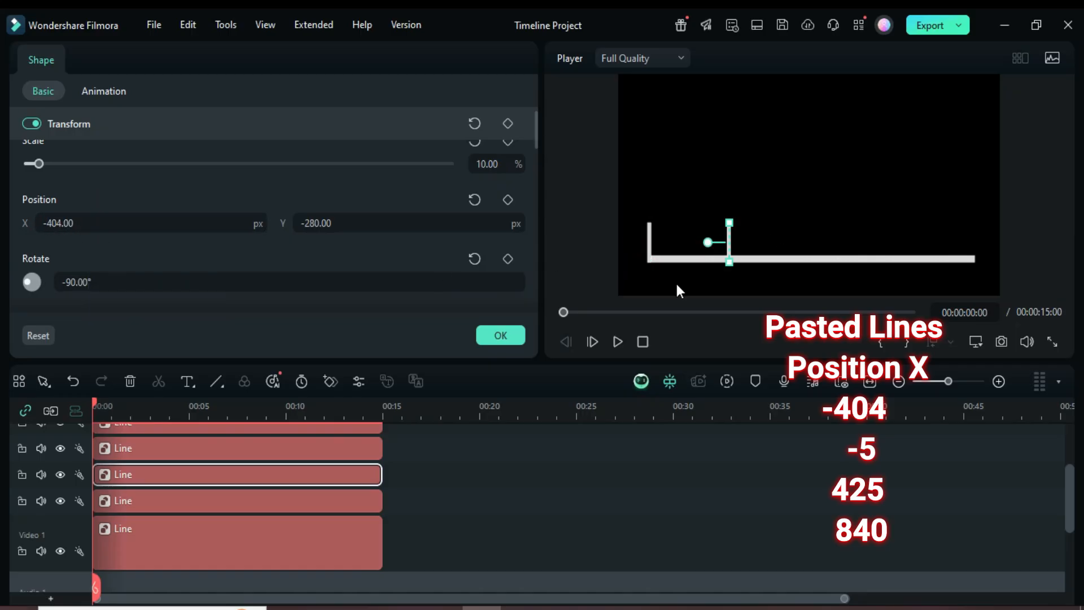
# Select the next copied line and set its X position to -5
pyautogui.scroll(2, 229, 520)
pyautogui.click(215, 497)
pyautogui.tripleClick(51, 223)
pyautogui.moveTo(45, 223); pyautogui.dragTo(63, 223)
pyautogui.write('5')
pyautogui.press('Return')
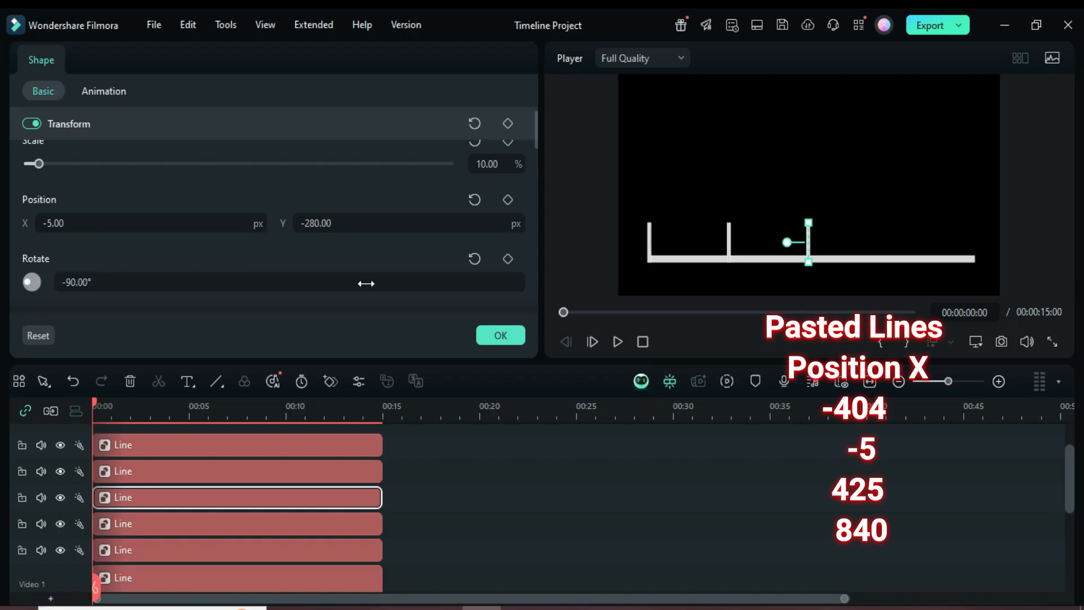
# Select the next copied line and set its X position to 425
pyautogui.scroll(1, 269, 517)
pyautogui.click(261, 499)
pyautogui.click(47, 223)
pyautogui.moveTo(47, 223); pyautogui.dragTo(76, 224)
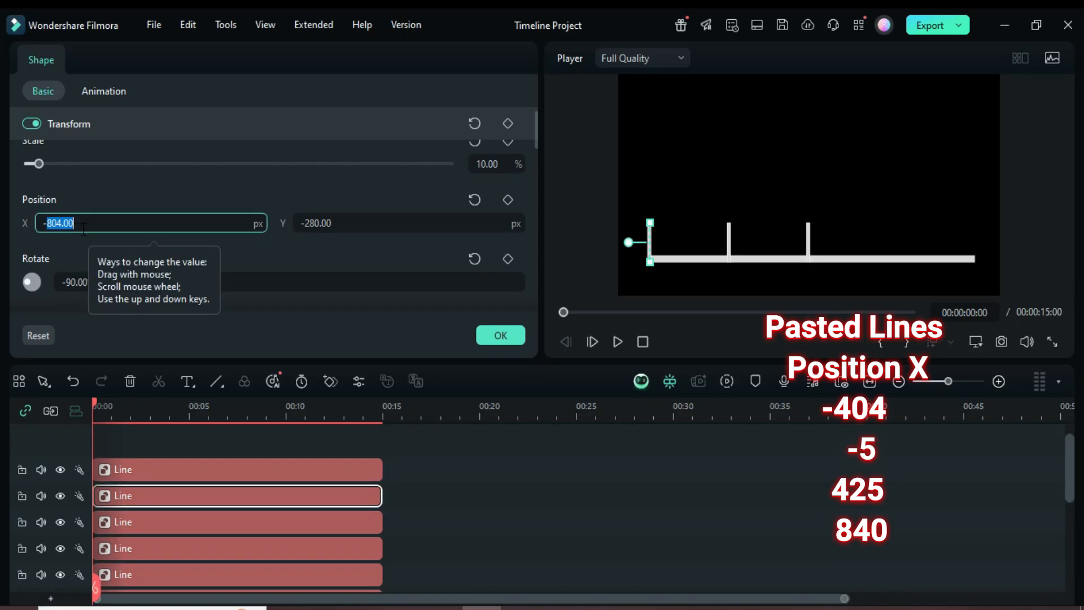
pyautogui.write('425')
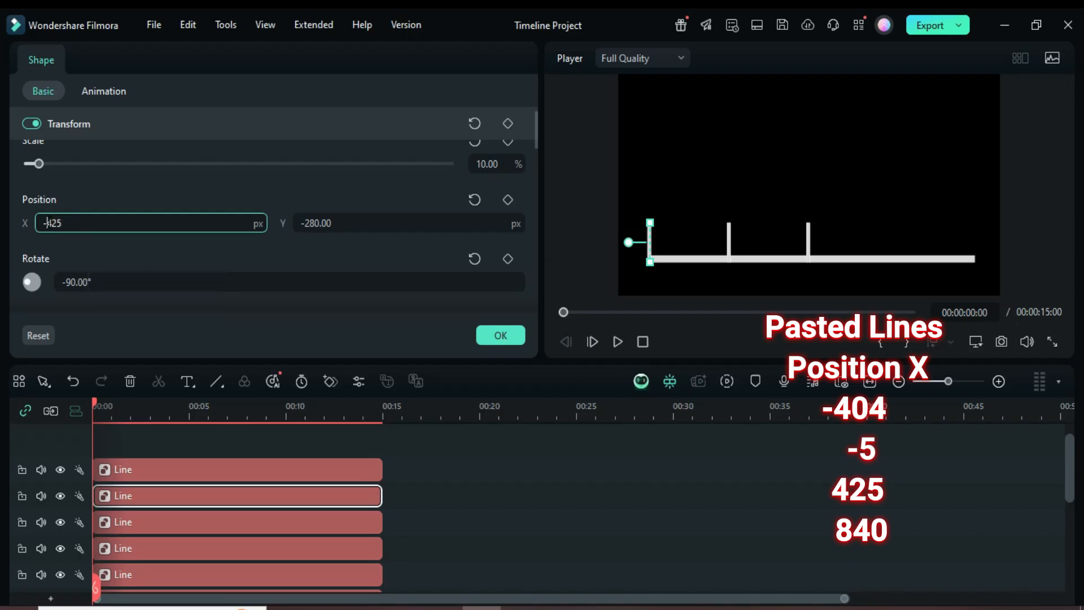
pyautogui.press('BackSpace')
pyautogui.press('Return')
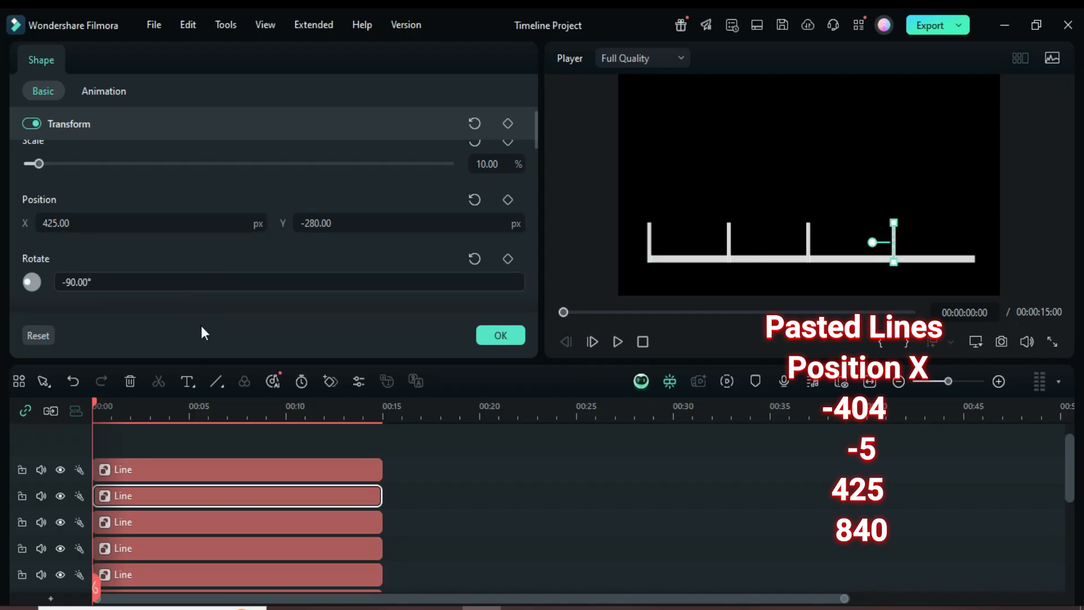
# Set the last copied line's X position to 840 and confirm the properties
pyautogui.click(203, 471)
pyautogui.click(60, 223)
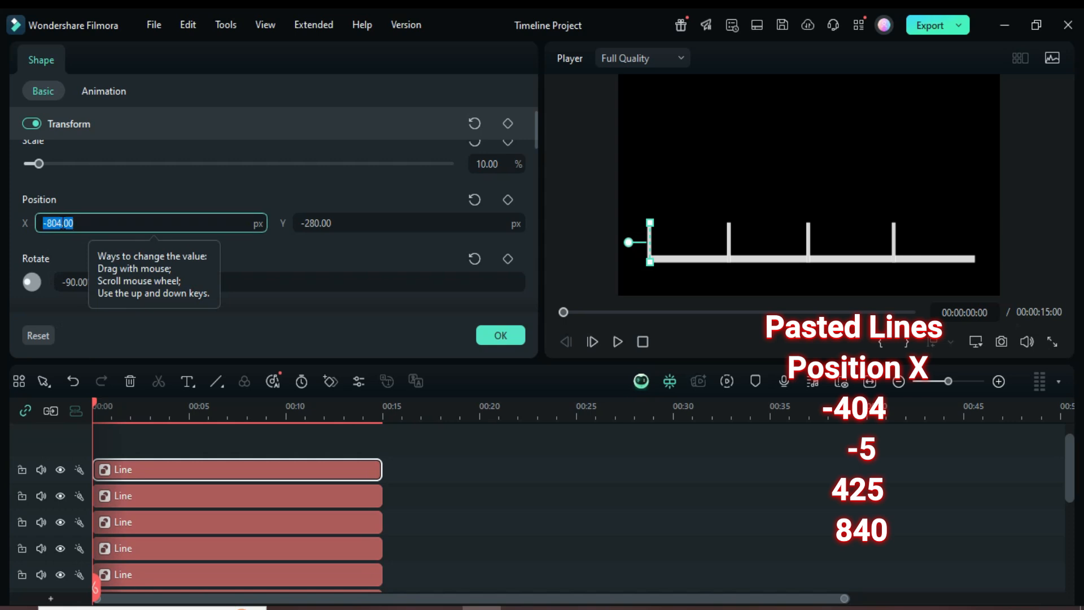
pyautogui.write('840')
pyautogui.press('Return')
pyautogui.click(96, 403)
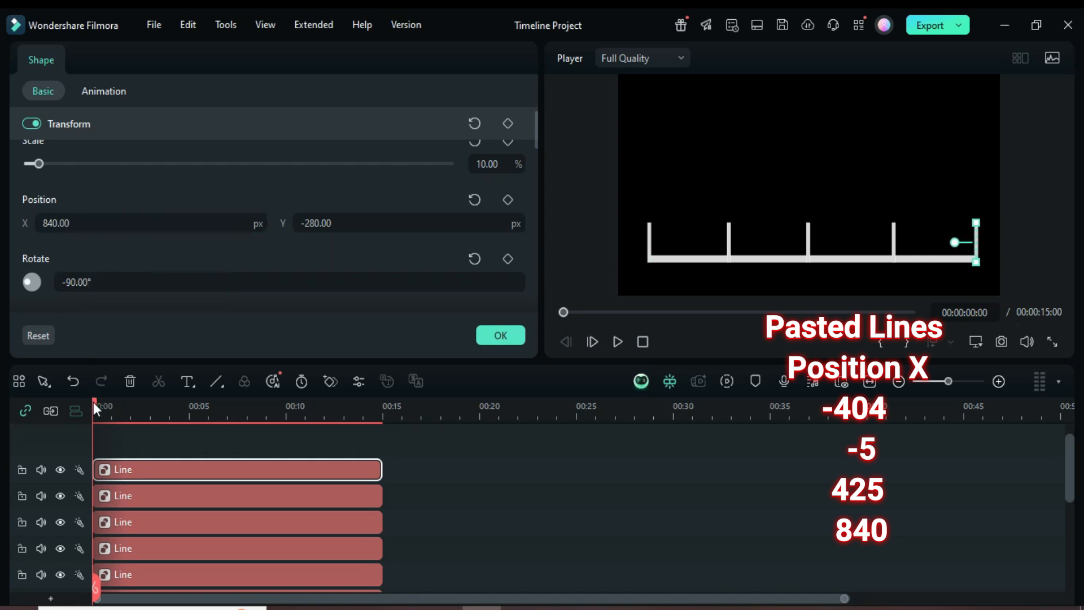
pyautogui.click(491, 337)
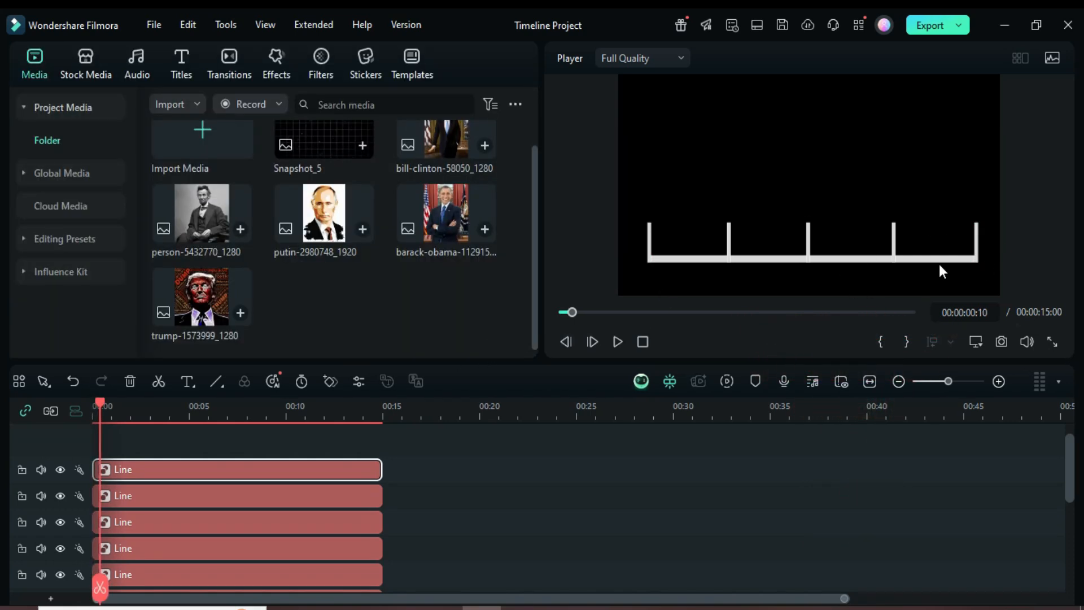
# Select all the line clips on the timeline and combine them into a compound clip
pyautogui.scroll(-5, 314, 507)
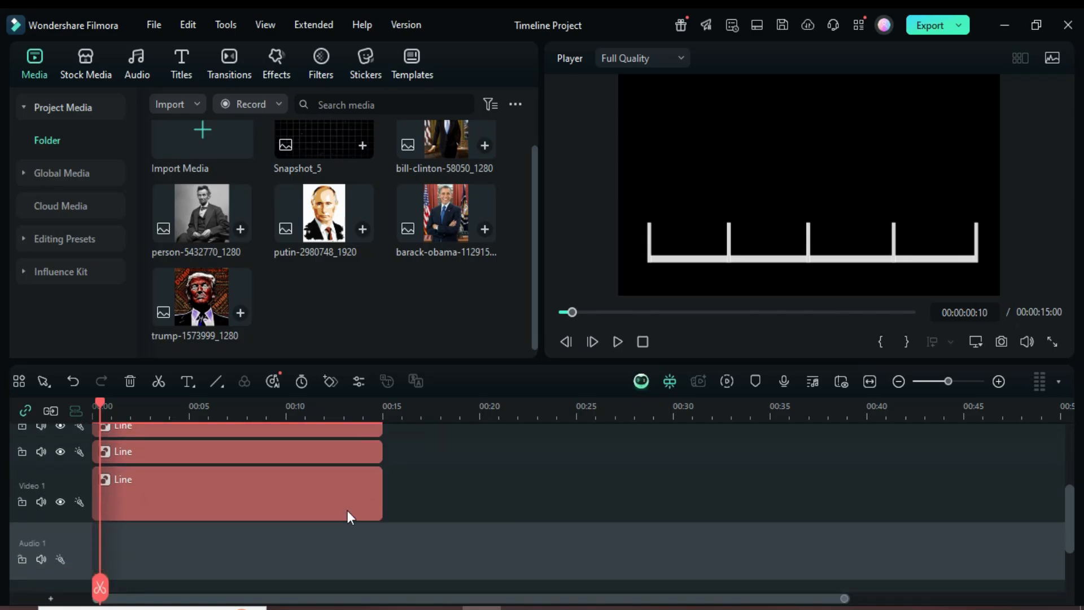
pyautogui.click(364, 477)
pyautogui.moveTo(363, 470); pyautogui.dragTo(246, 394)
pyautogui.rightClick(274, 493)
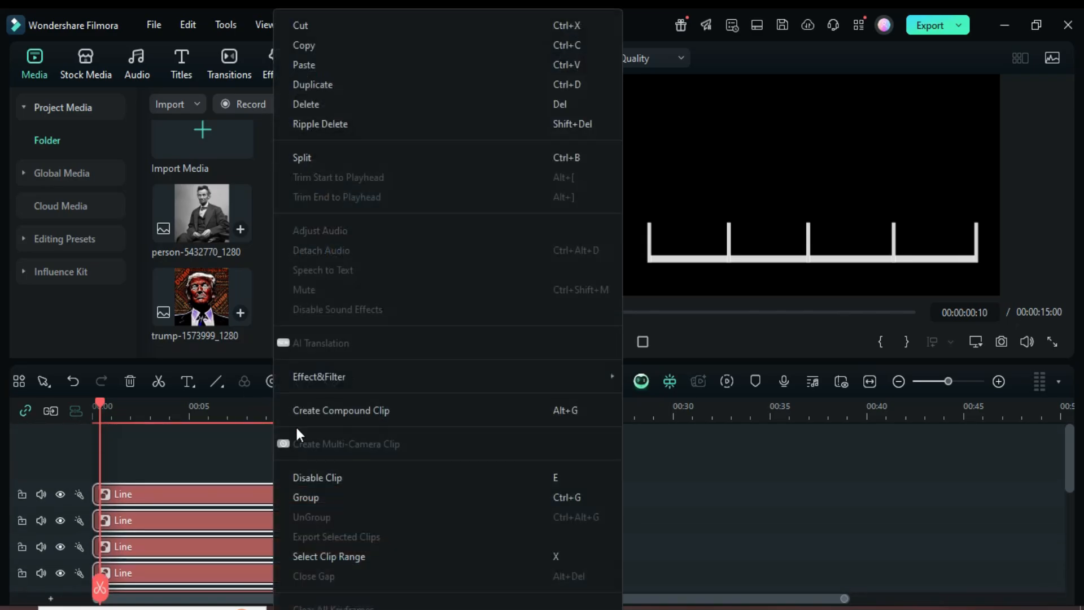
pyautogui.click(315, 409)
pyautogui.click(618, 393)
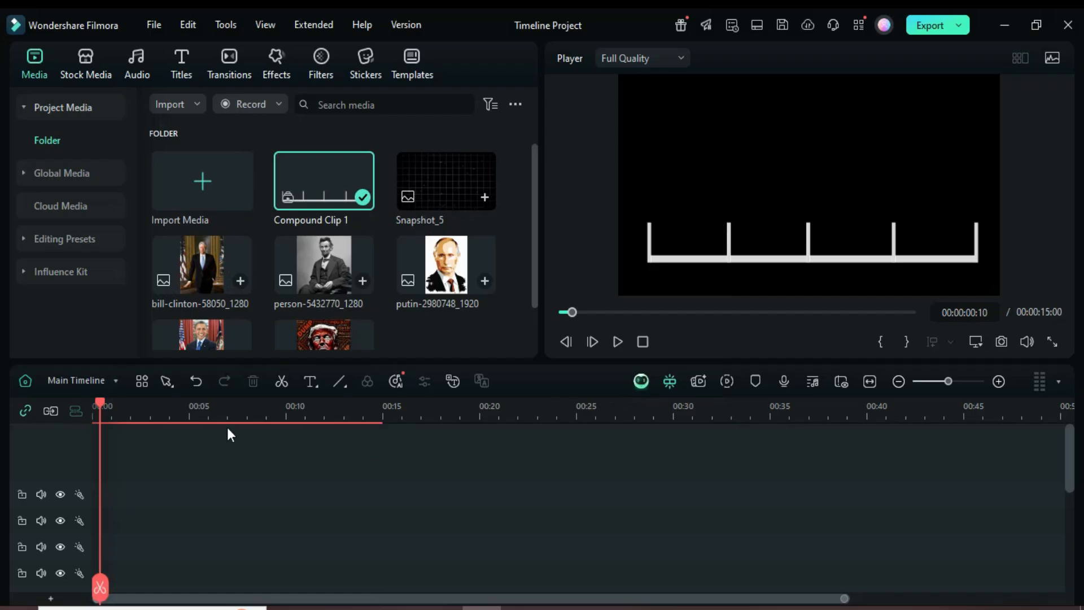
# Move the playhead back to the start and delete the empty tracks
pyautogui.moveTo(101, 402); pyautogui.dragTo(93, 399)
pyautogui.rightClick(42, 434)
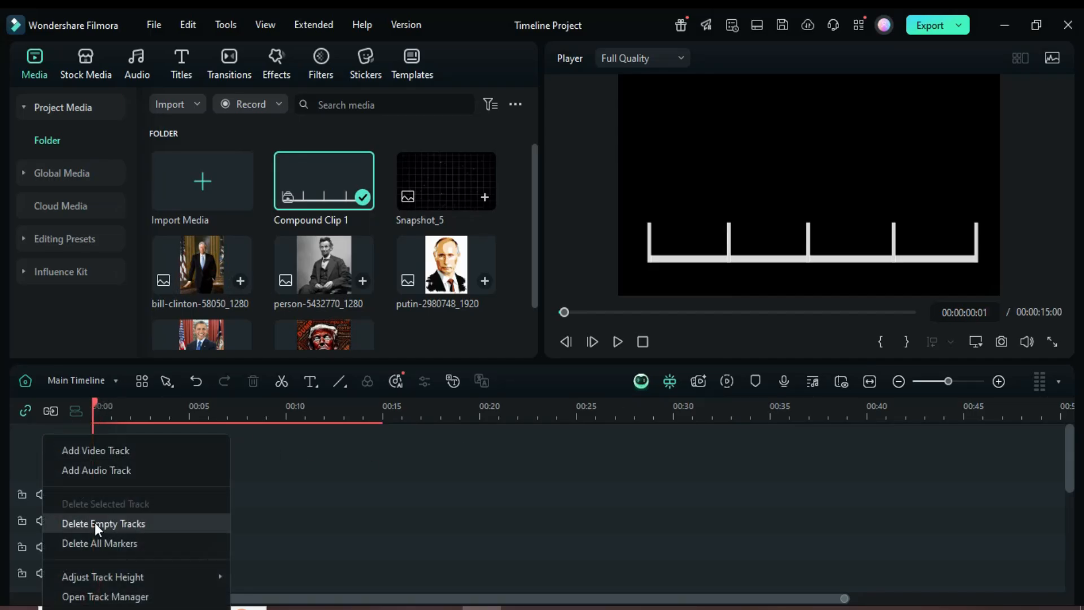
pyautogui.click(98, 528)
pyautogui.click(262, 487)
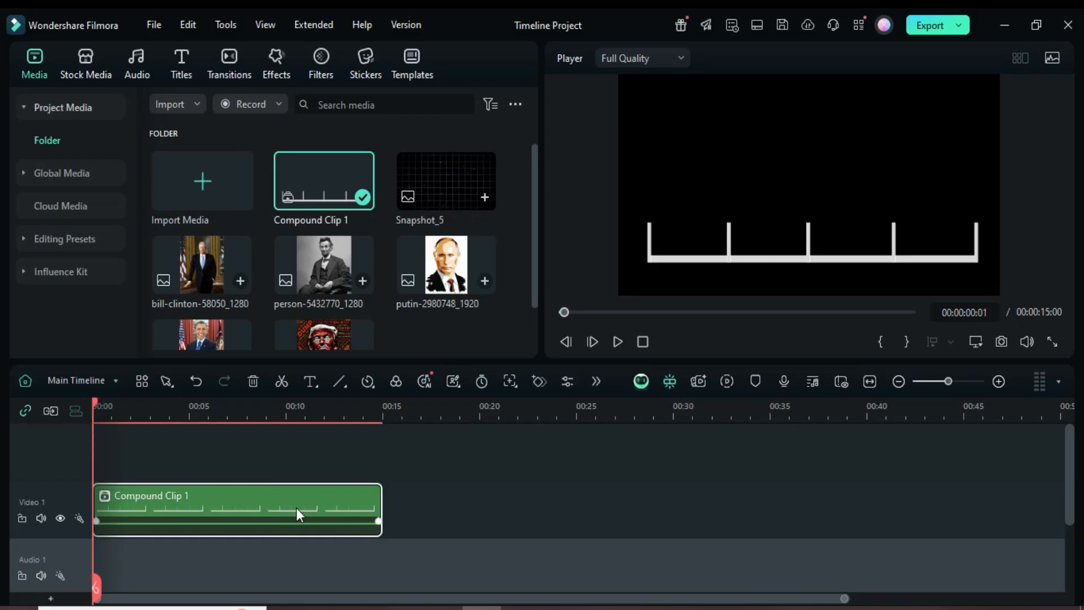
# Place the person-5432770_1280 image on a track above the compound clip and crop it to a 1:1 ratio
pyautogui.scroll(-1, 381, 265)
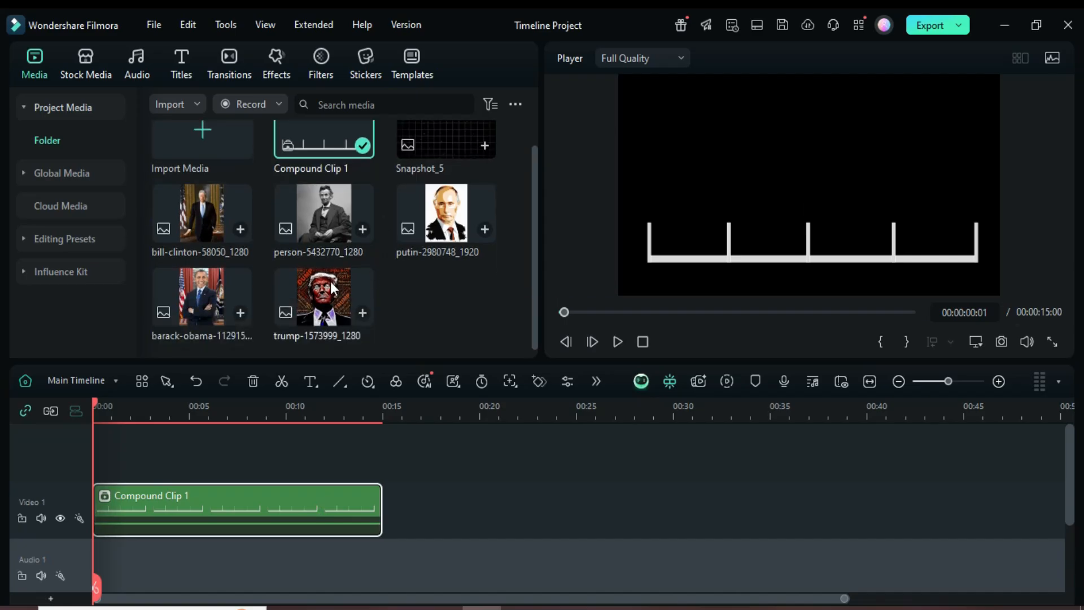
pyautogui.moveTo(293, 226); pyautogui.dragTo(381, 481)
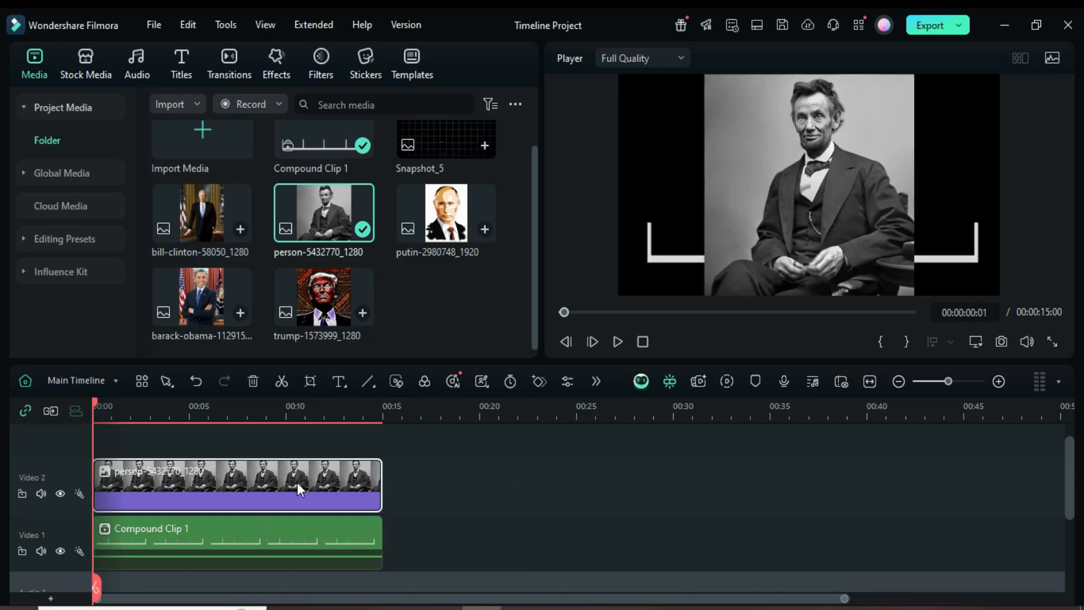
pyautogui.click(310, 381)
pyautogui.click(156, 530)
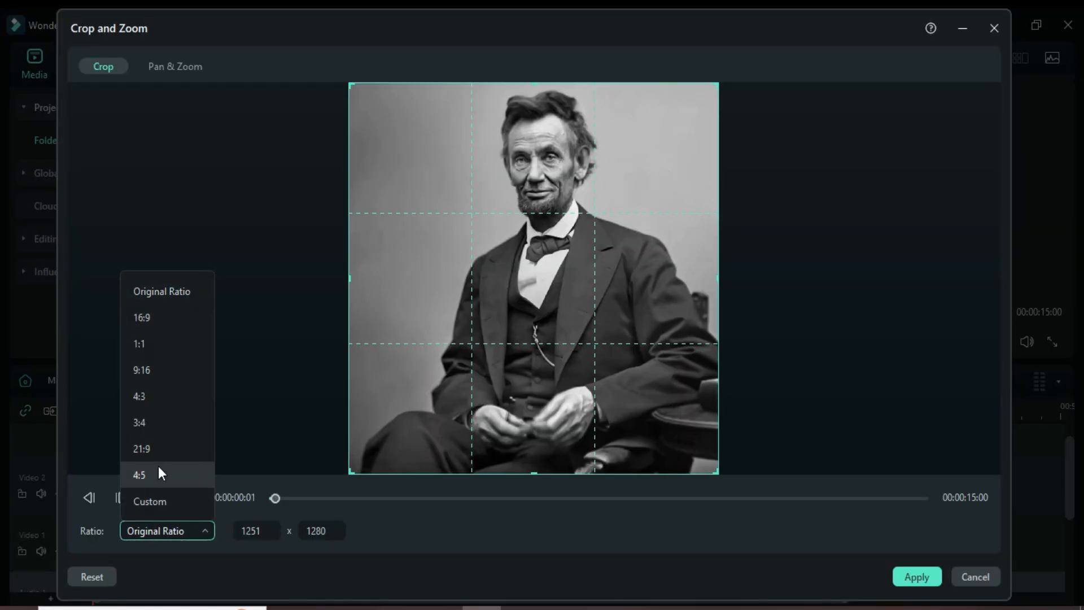
pyautogui.click(143, 344)
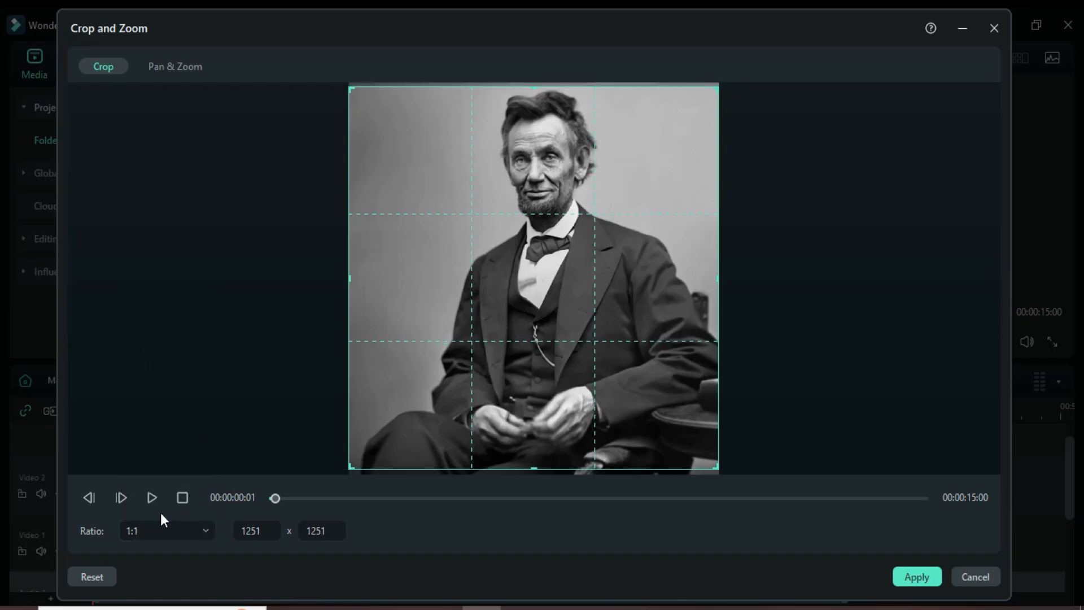
pyautogui.click(916, 576)
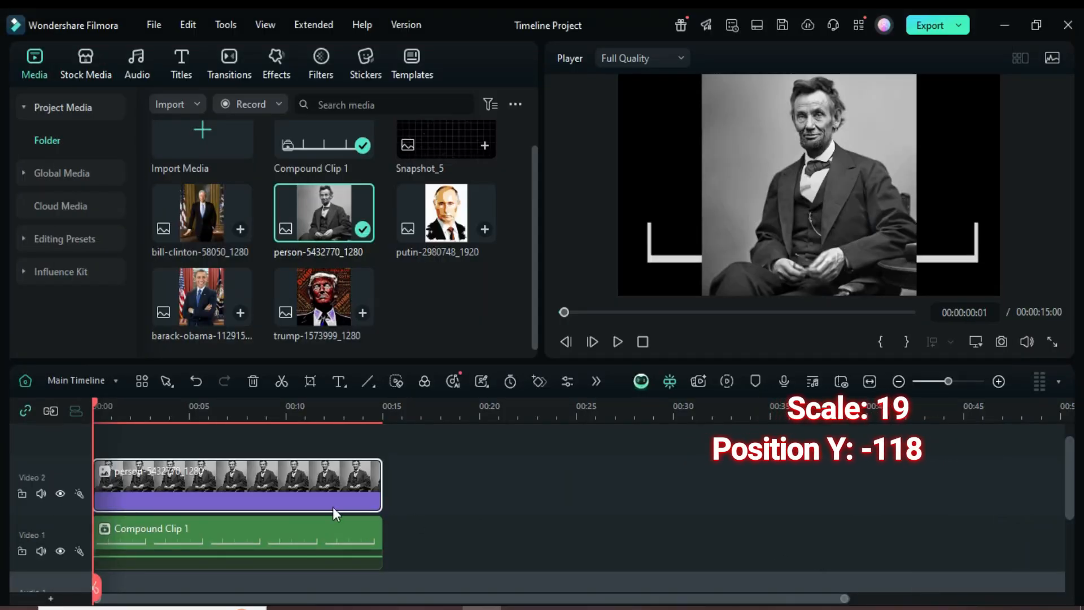
# Set the portrait's scale to 19% and its Y position to -118, then confirm the properties
pyautogui.doubleClick(208, 479)
pyautogui.click(442, 162)
pyautogui.write('19')
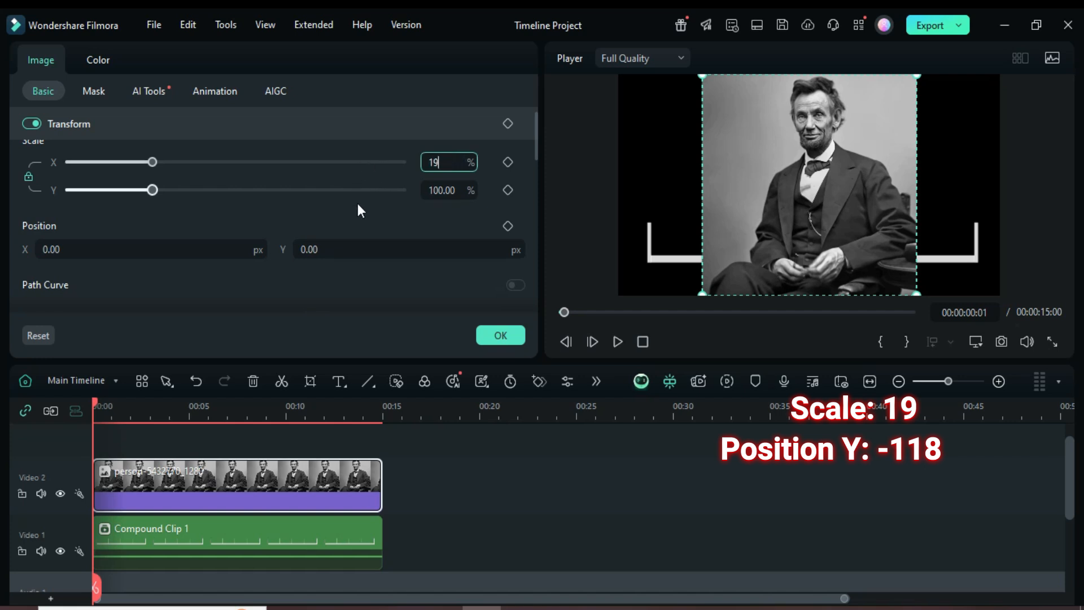
pyautogui.press('Return')
pyautogui.click(316, 250)
pyautogui.write('-11')
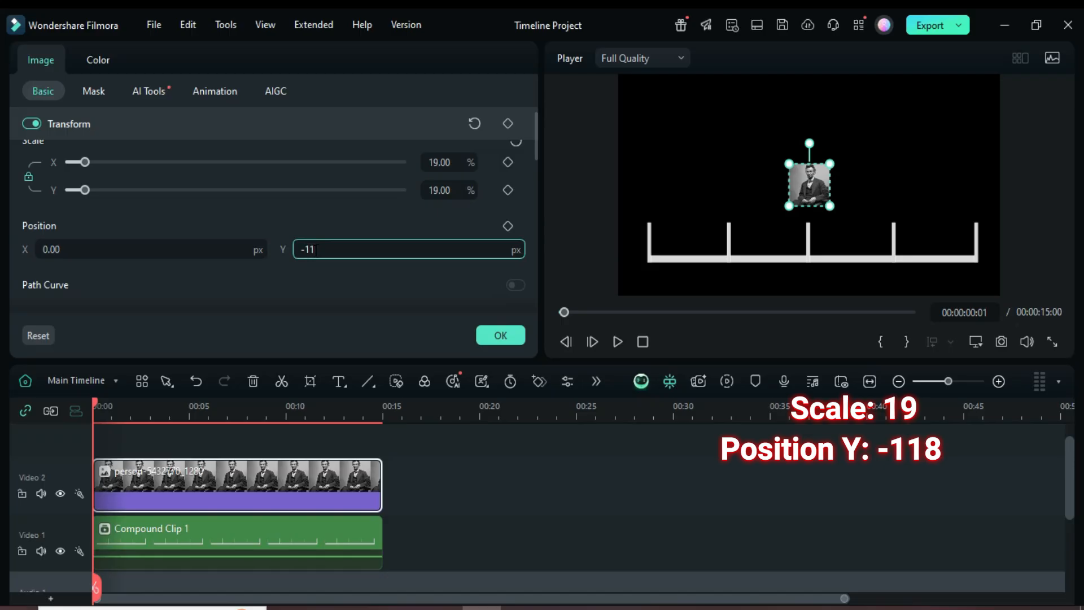
pyautogui.write('8')
pyautogui.press('Return')
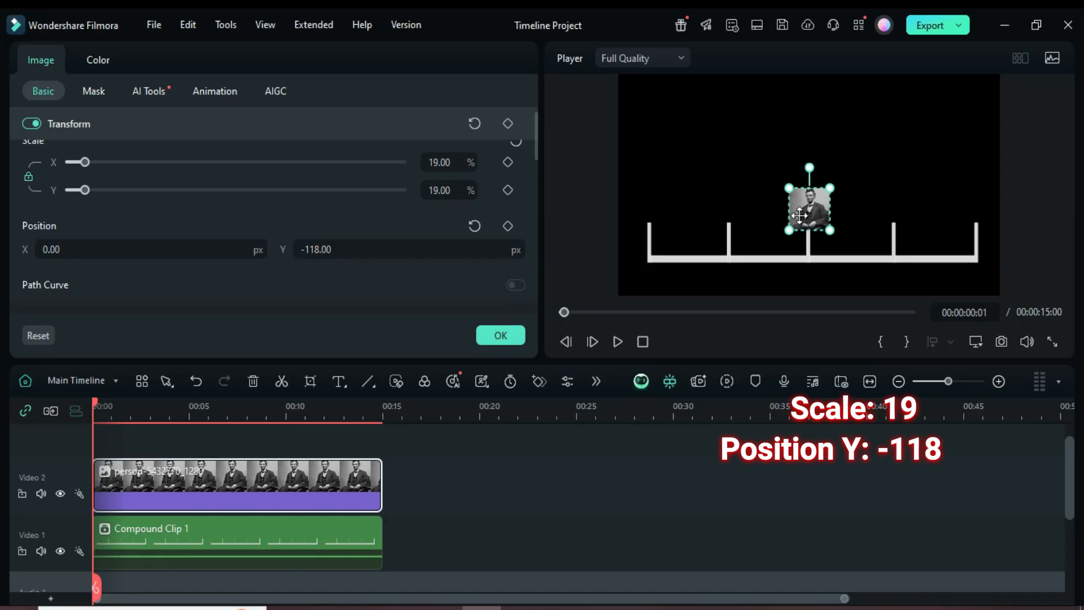
pyautogui.click(501, 335)
# Search effects for "instant memo" and apply an Instant Memories Frame effect to the portrait clip
pyautogui.click(266, 71)
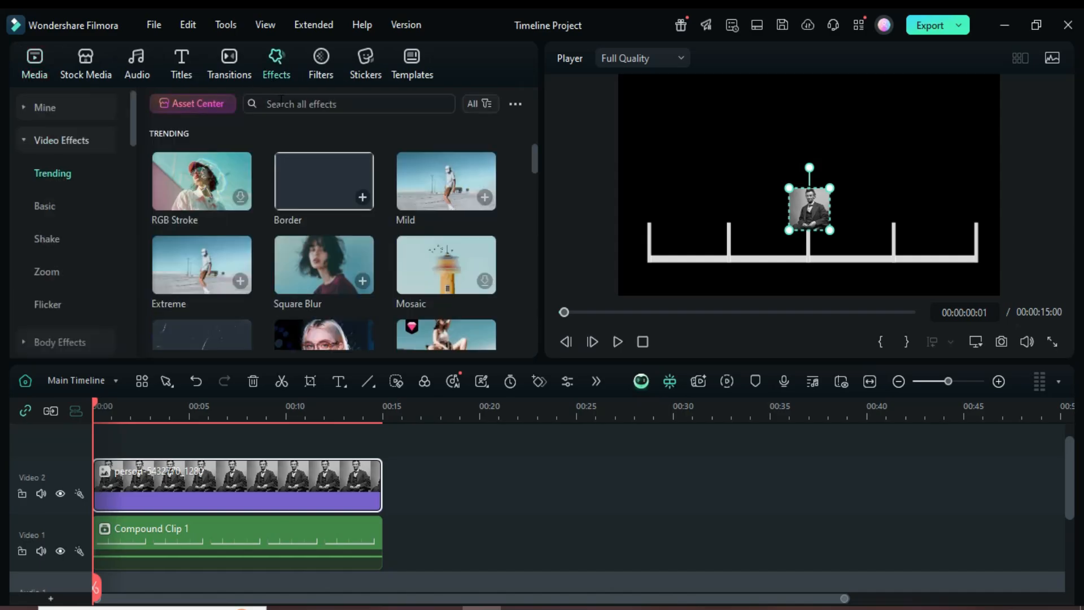
pyautogui.click(280, 101)
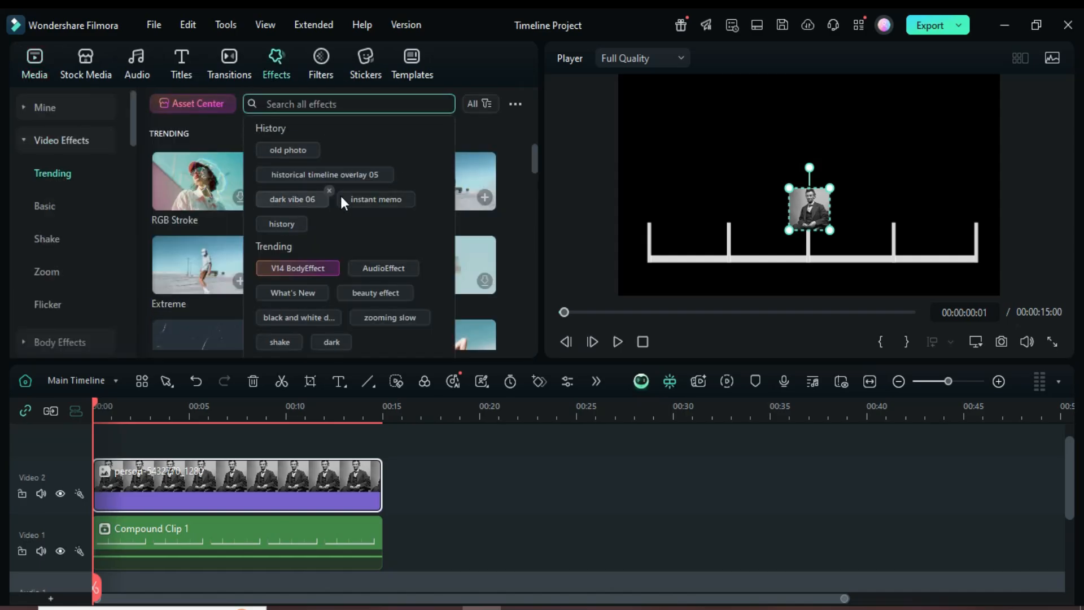
pyautogui.click(378, 198)
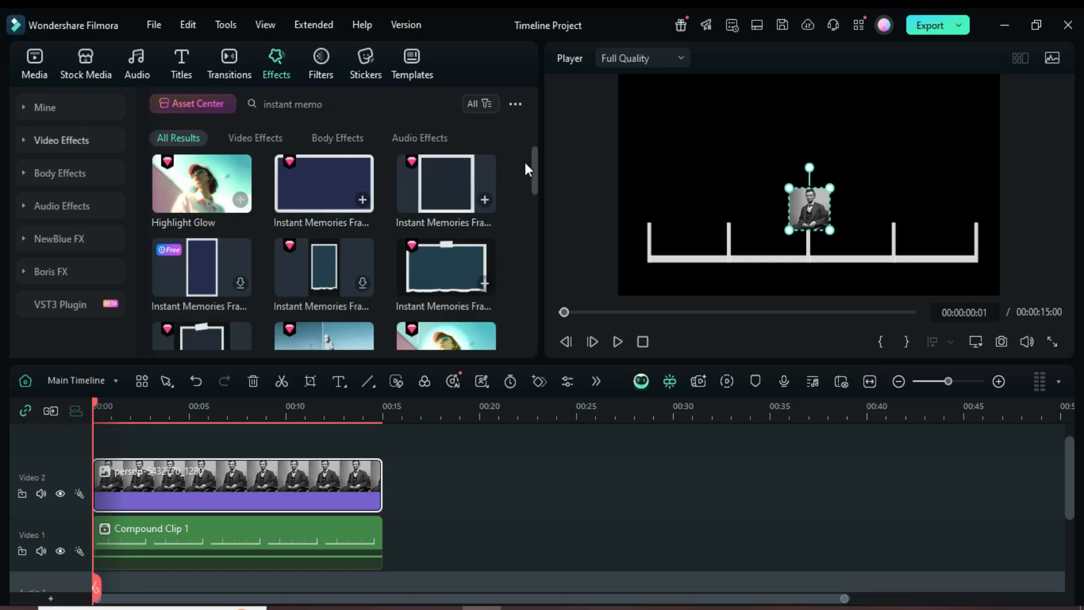
pyautogui.scroll(-3, 530, 175)
pyautogui.moveTo(530, 174); pyautogui.dragTo(524, 207)
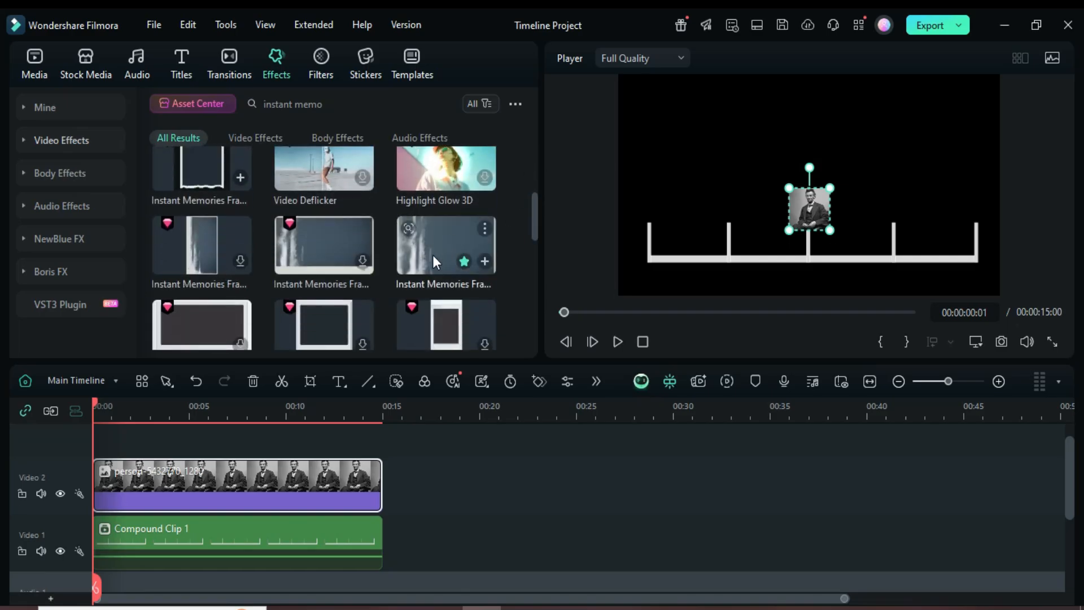
pyautogui.moveTo(465, 262); pyautogui.dragTo(252, 483)
# Return the playhead to the start and duplicate the framed portrait clip onto four more video tracks
pyautogui.click(101, 406)
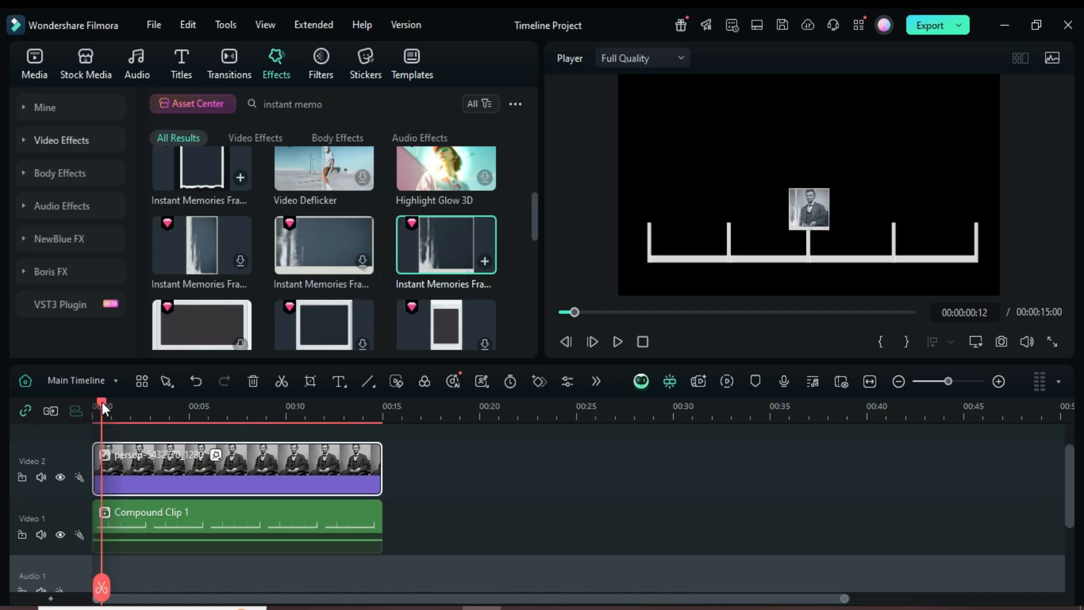
pyautogui.moveTo(103, 403); pyautogui.dragTo(92, 404)
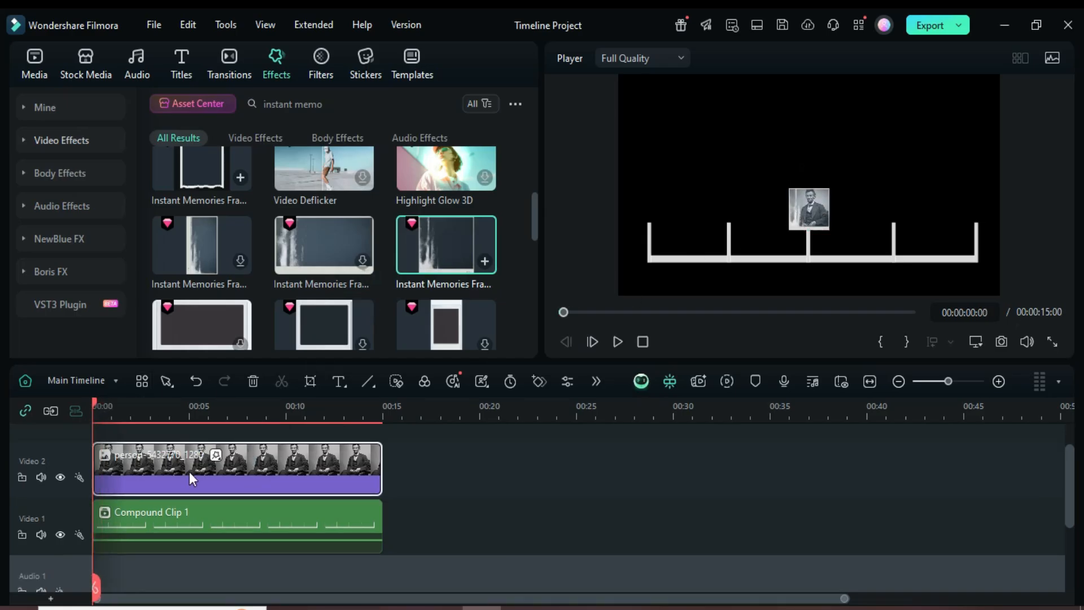
pyautogui.scroll(1, 187, 476)
pyautogui.moveTo(179, 504); pyautogui.dragTo(187, 477)
pyautogui.click(562, 311)
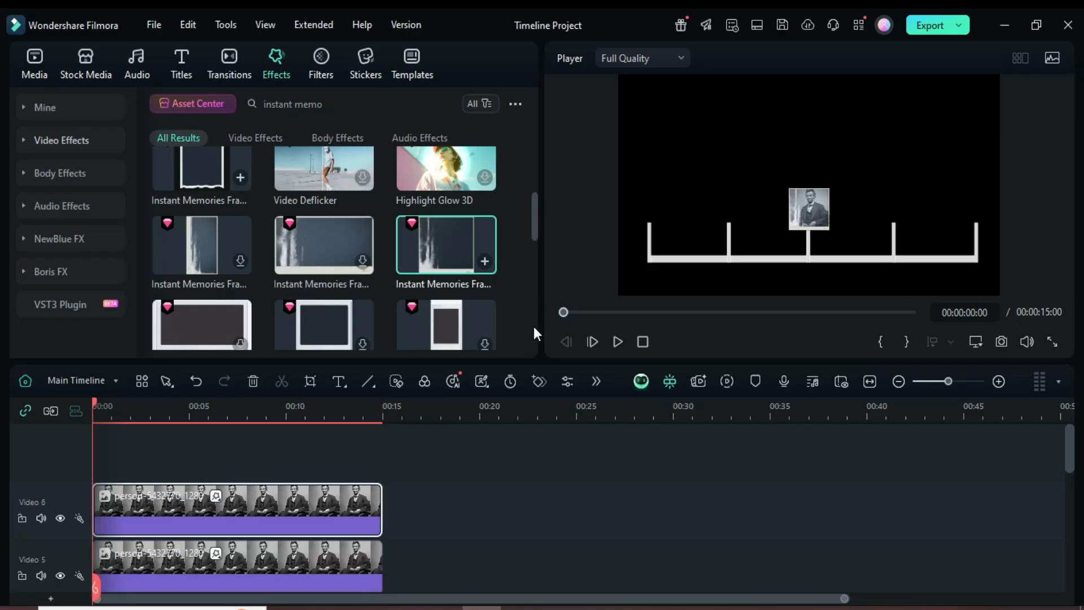
# Replace the duplicated portrait clips with the putin, trump, barack-obama and bill-clinton images from the media library
pyautogui.scroll(-1, 320, 474)
pyautogui.click(35, 65)
pyautogui.scroll(-1, 256, 476)
pyautogui.scroll(-3, 255, 476)
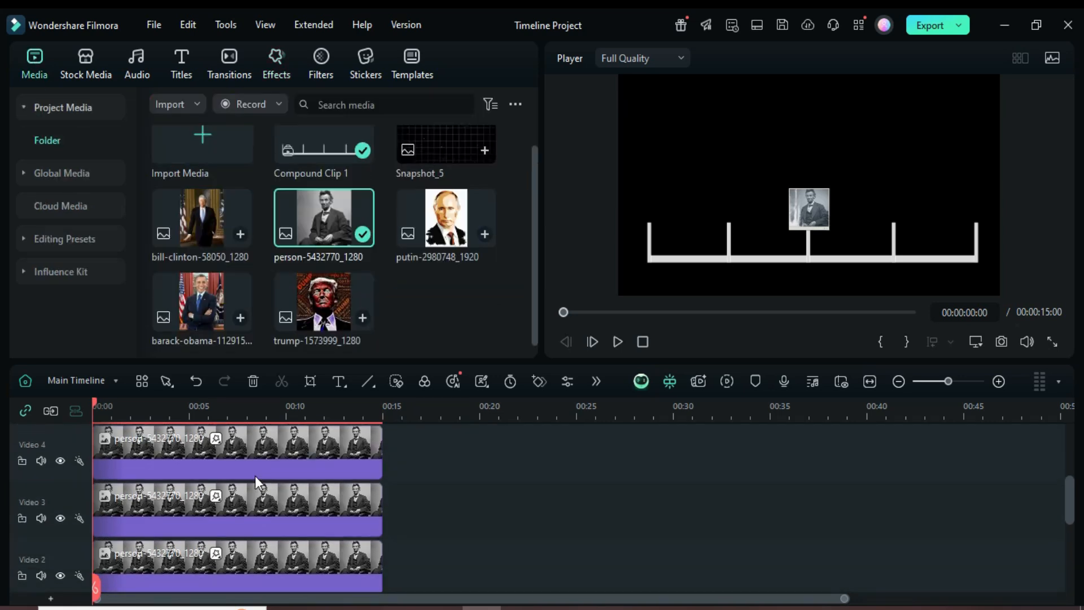
pyautogui.click(238, 461)
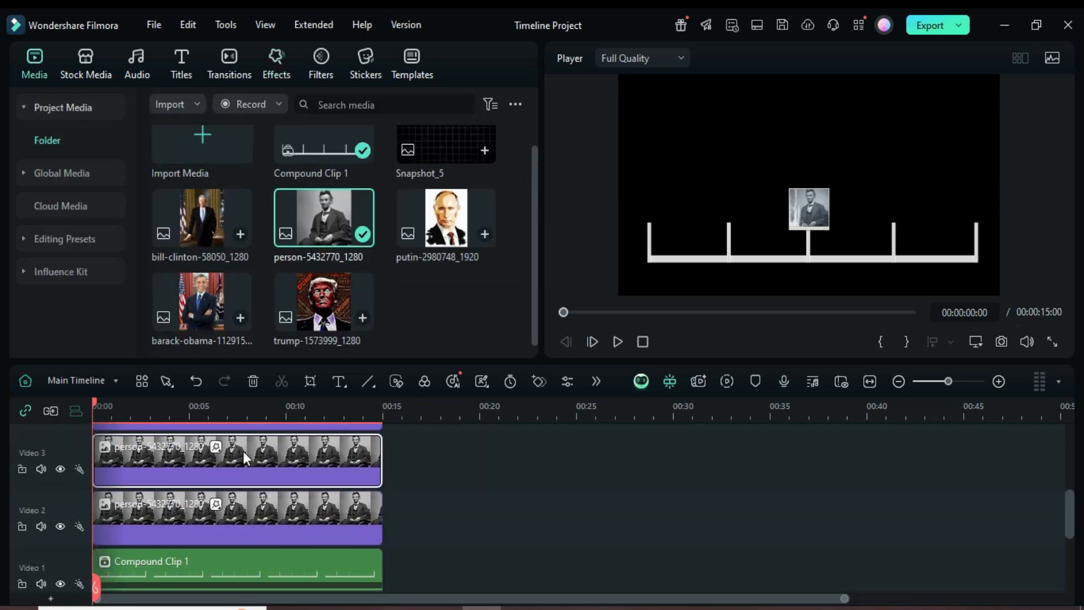
pyautogui.moveTo(446, 226); pyautogui.dragTo(272, 473)
pyautogui.moveTo(324, 302); pyautogui.dragTo(262, 483)
pyautogui.moveTo(205, 306); pyautogui.dragTo(207, 472)
pyautogui.moveTo(201, 226); pyautogui.dragTo(293, 474)
# Open the putin clip's properties and set its X position to -802
pyautogui.scroll(-3, 305, 469)
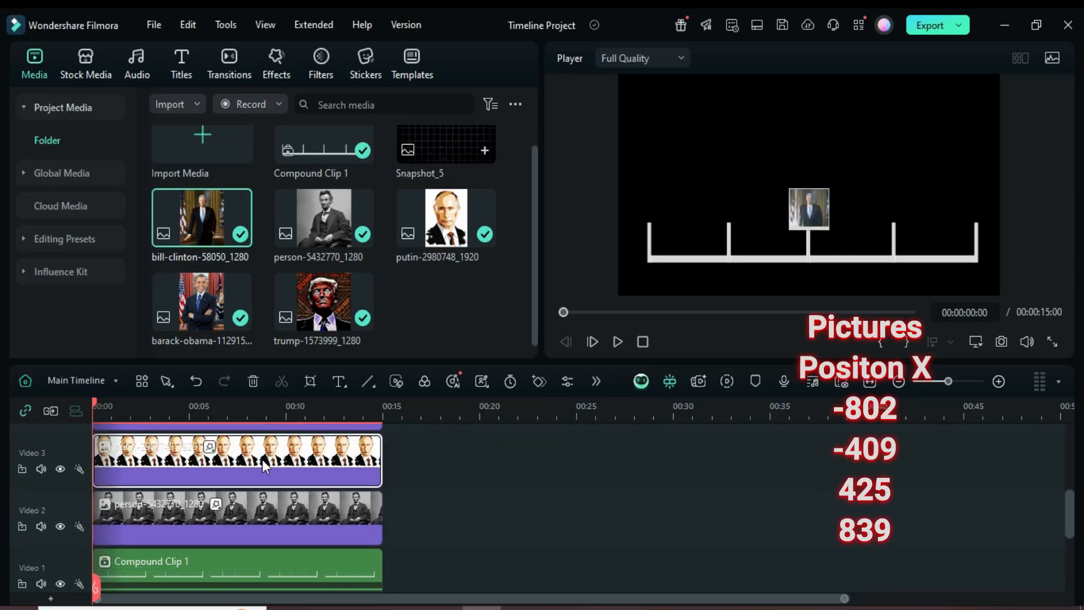
pyautogui.doubleClick(262, 459)
pyautogui.click(57, 249)
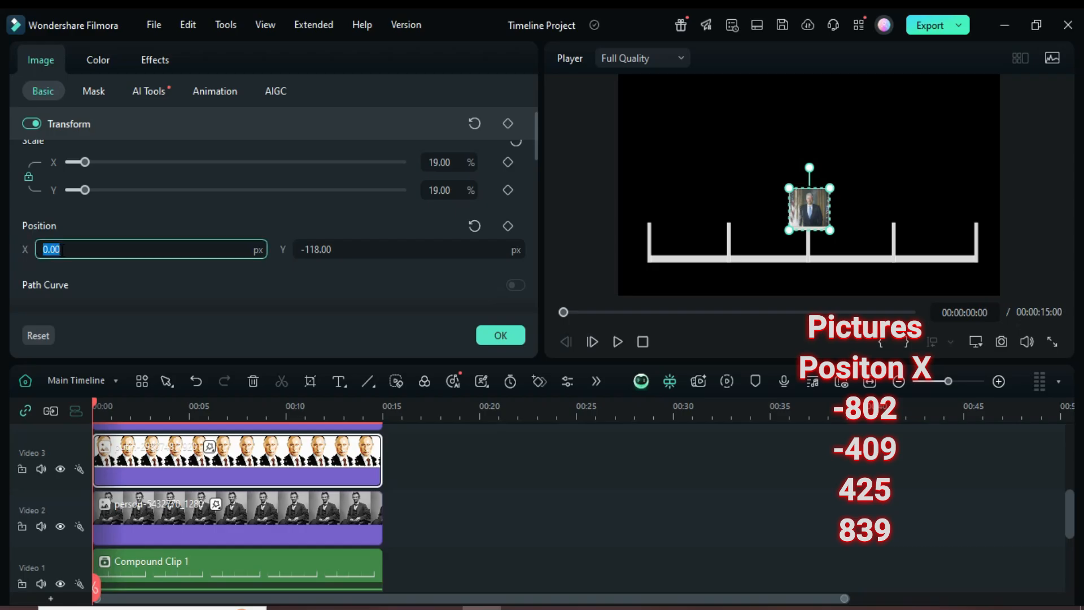
pyautogui.write('-802')
pyautogui.press('Return')
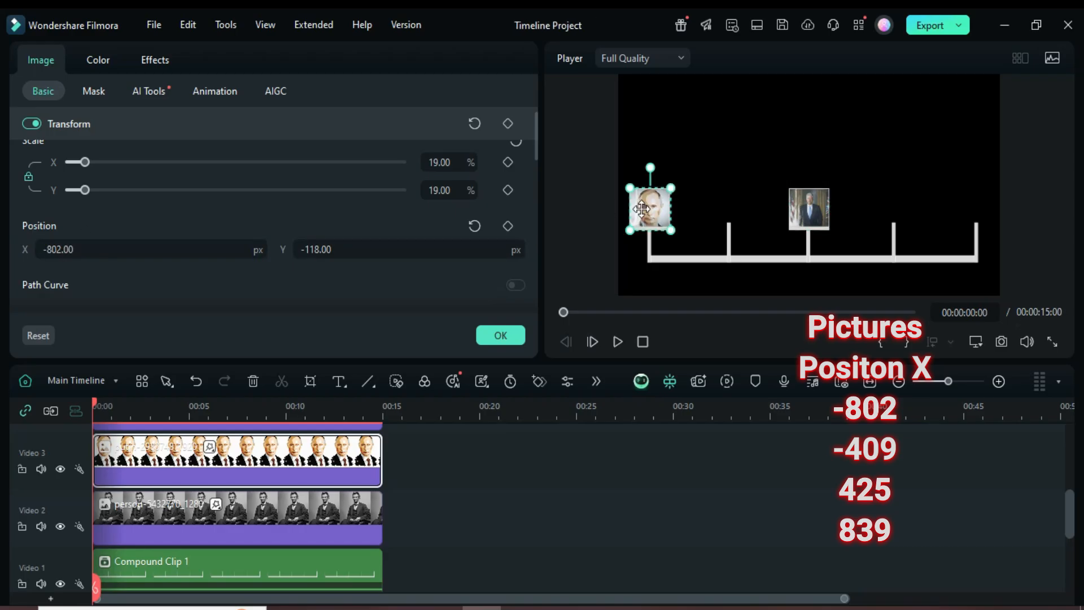
# Select the trump clip and set its X position to -409
pyautogui.scroll(1, 242, 464)
pyautogui.click(249, 457)
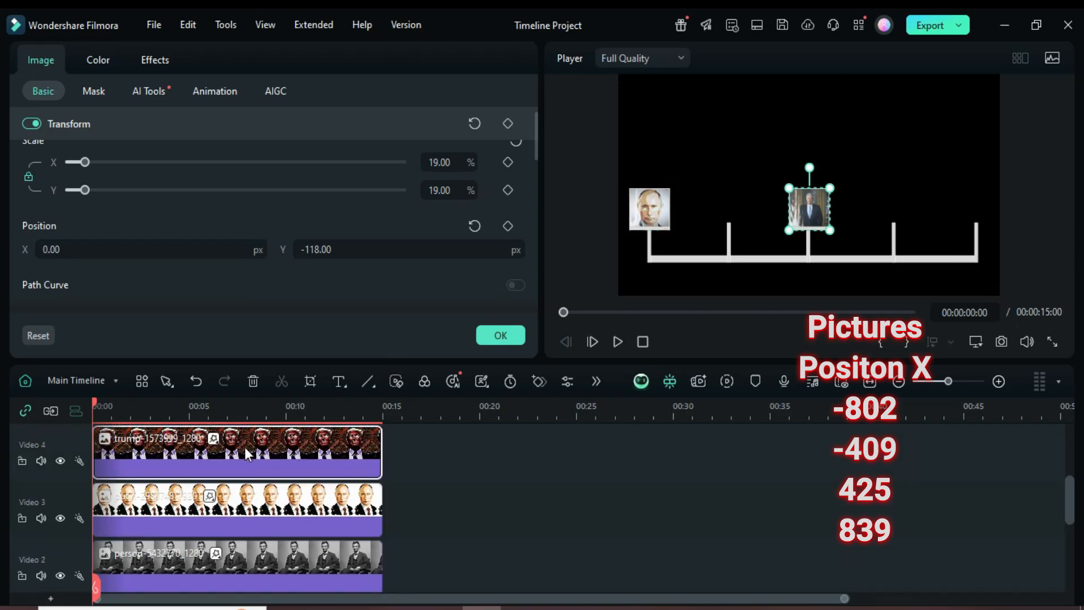
pyautogui.click(65, 251)
pyautogui.write('-')
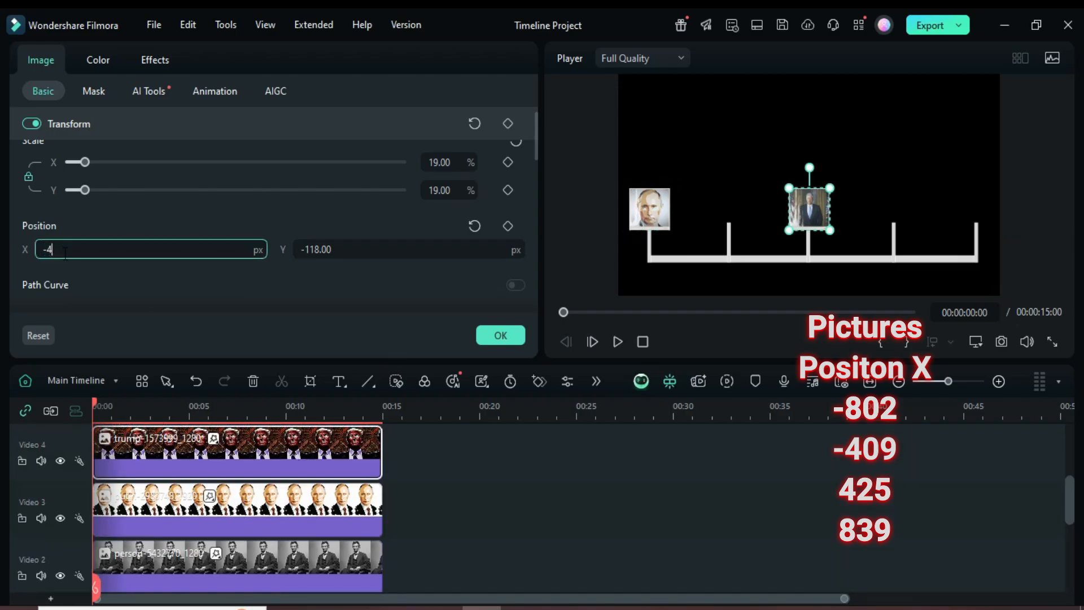
pyautogui.write('409')
pyautogui.press('Return')
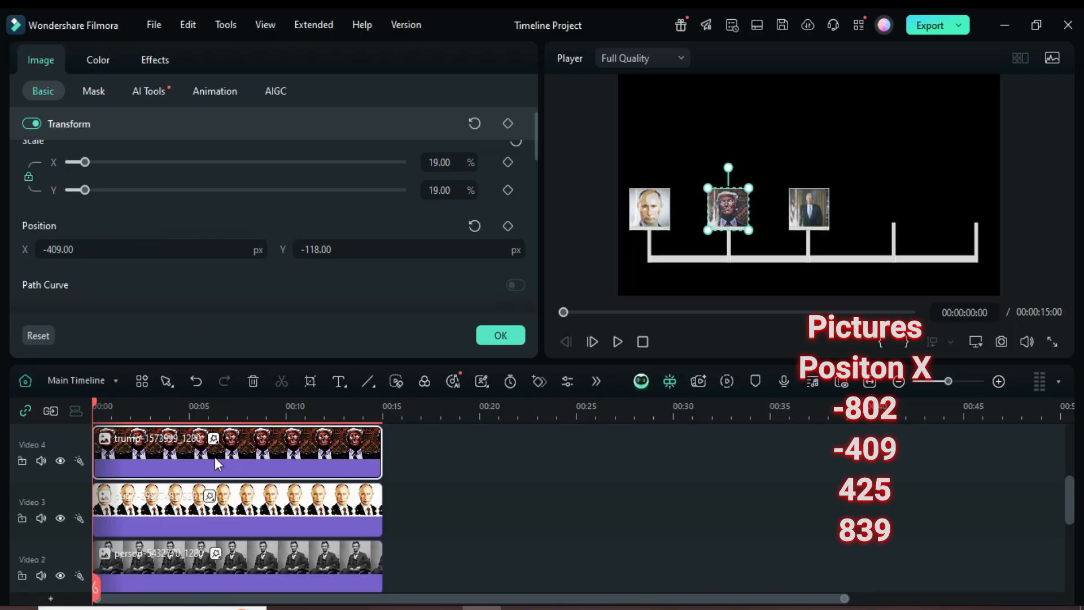
# Select the barack-obama clip and set its X position to 425
pyautogui.scroll(2, 217, 464)
pyautogui.click(202, 473)
pyautogui.click(61, 252)
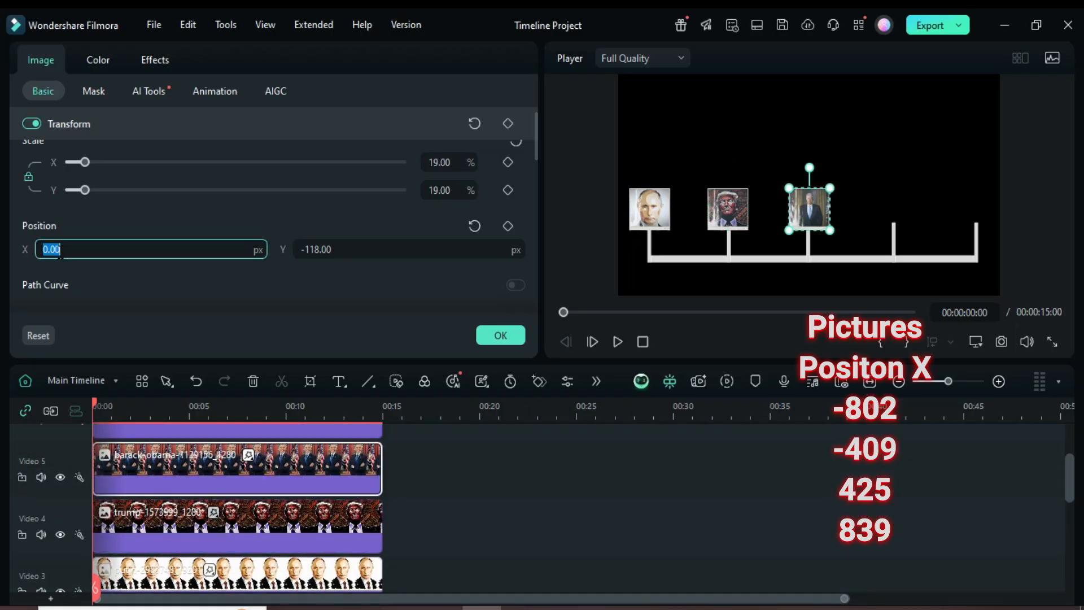
pyautogui.write('425')
pyautogui.press('Return')
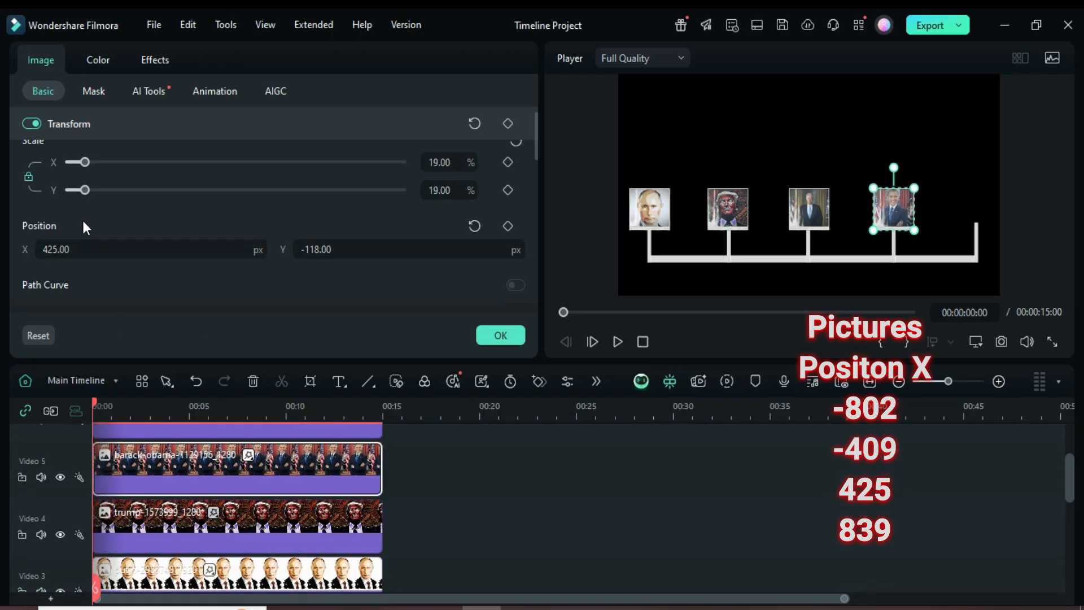
# Select the bill-clinton clip and set its X position to 839
pyautogui.scroll(2, 212, 451)
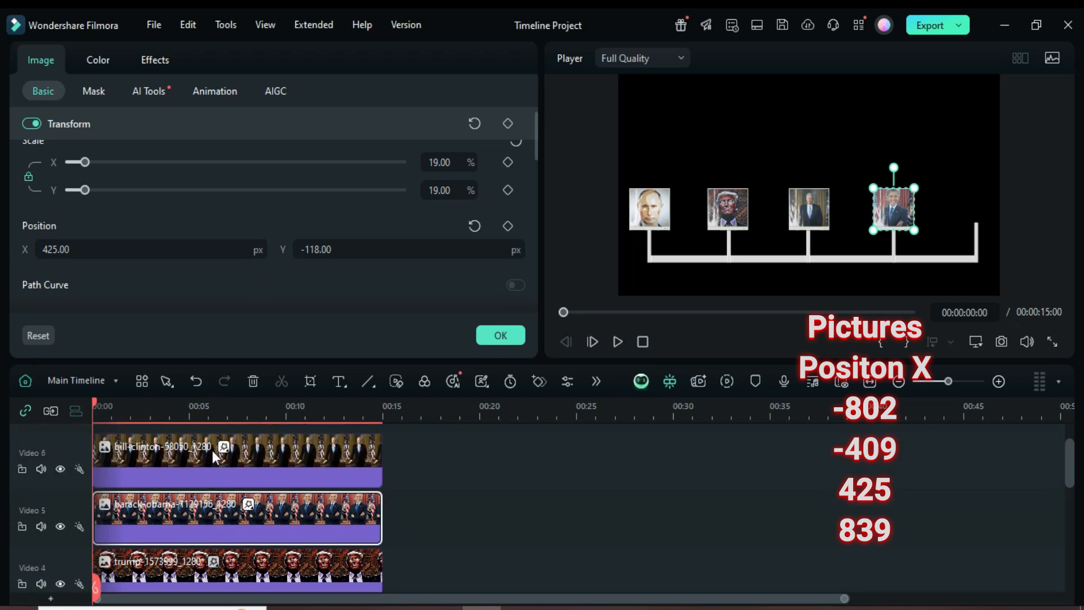
pyautogui.click(209, 462)
pyautogui.click(68, 247)
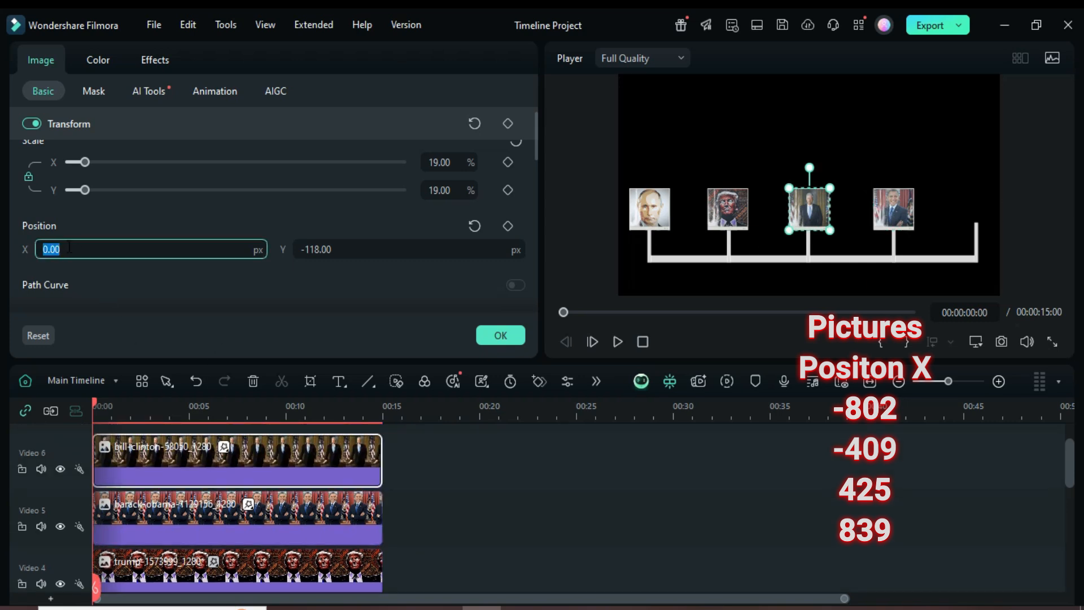
pyautogui.write('839')
pyautogui.press('Return')
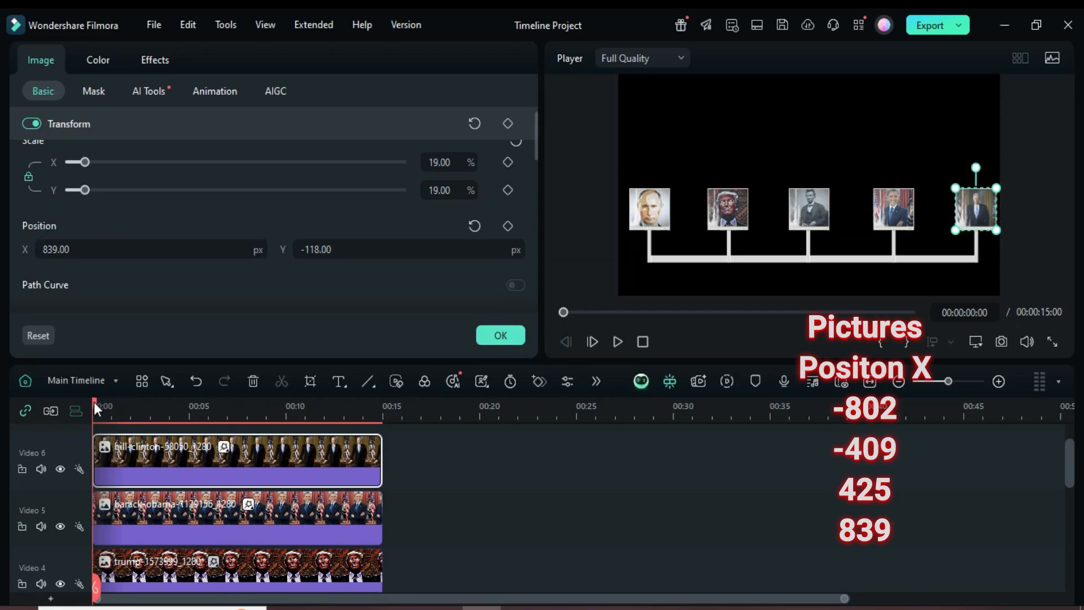
# Select all portrait clips and the line compound clip and combine them into a new compound clip
pyautogui.moveTo(96, 409); pyautogui.dragTo(102, 408)
pyautogui.scroll(-5, 367, 495)
pyautogui.moveTo(454, 506); pyautogui.dragTo(282, 409)
pyautogui.rightClick(290, 502)
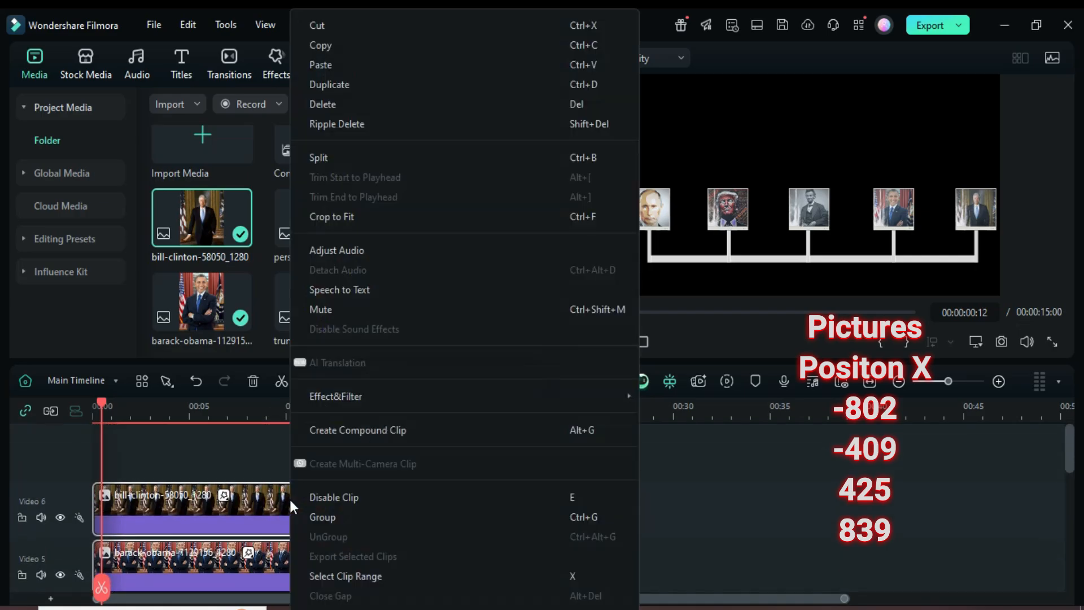
pyautogui.click(358, 429)
pyautogui.click(607, 391)
# Move the playhead to the start and delete the empty tracks
pyautogui.click(92, 403)
pyautogui.rightClick(60, 439)
pyautogui.click(116, 527)
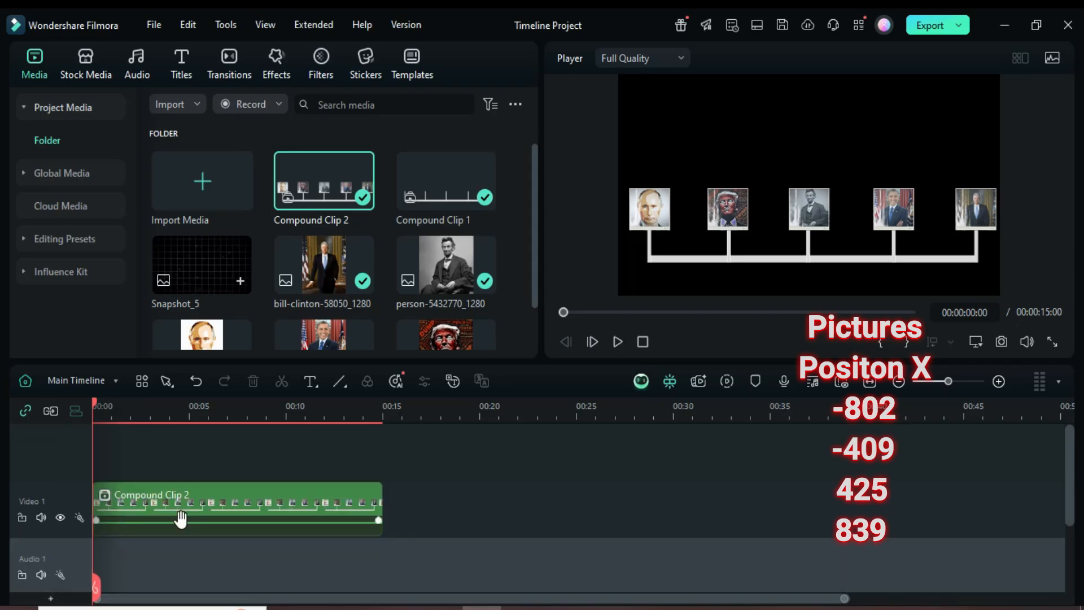
# Move the compound clip up one track and place the Snapshot_5 grid image beneath it on the first video track
pyautogui.moveTo(160, 505); pyautogui.dragTo(165, 482)
pyautogui.moveTo(178, 261); pyautogui.dragTo(382, 525)
# Apply the Dark Vibe 06 effect from the effects library to the Snapshot_5 background clip
pyautogui.click(273, 69)
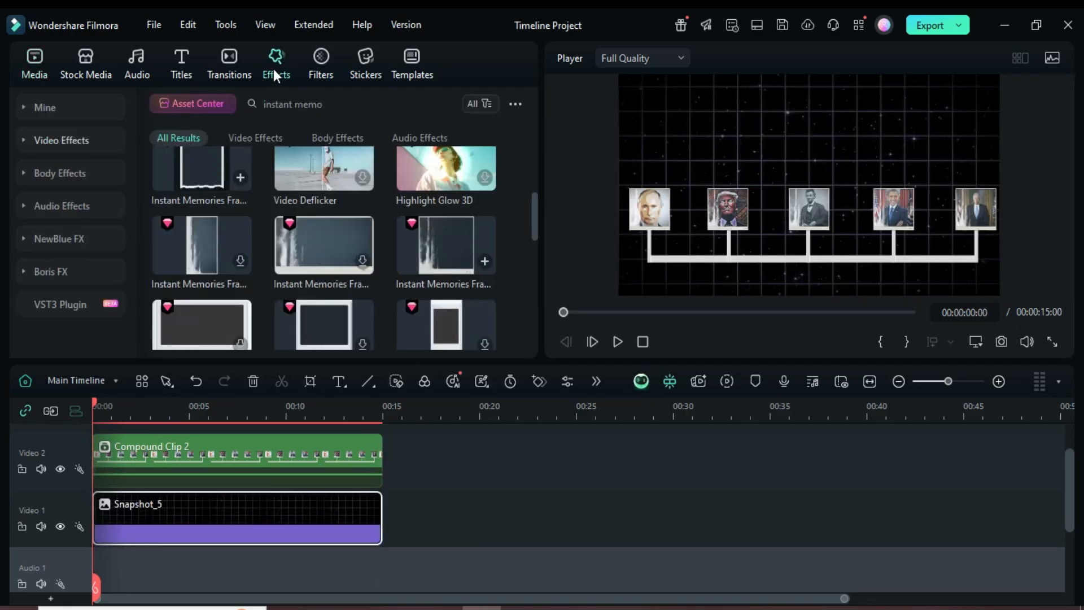
pyautogui.click(446, 104)
pyautogui.click(277, 104)
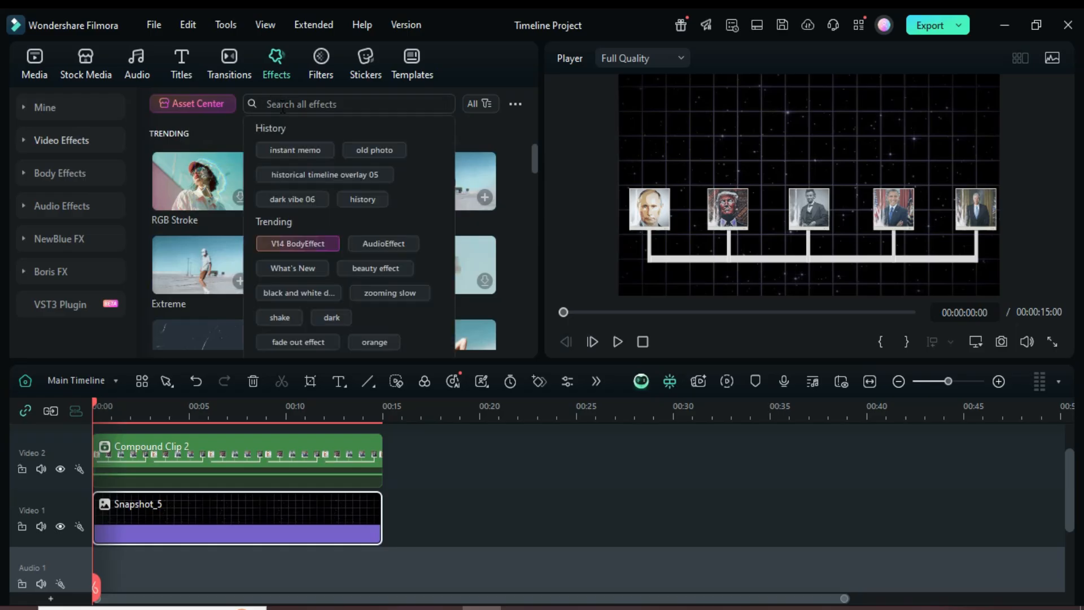
pyautogui.click(293, 200)
pyautogui.moveTo(222, 184); pyautogui.dragTo(172, 530)
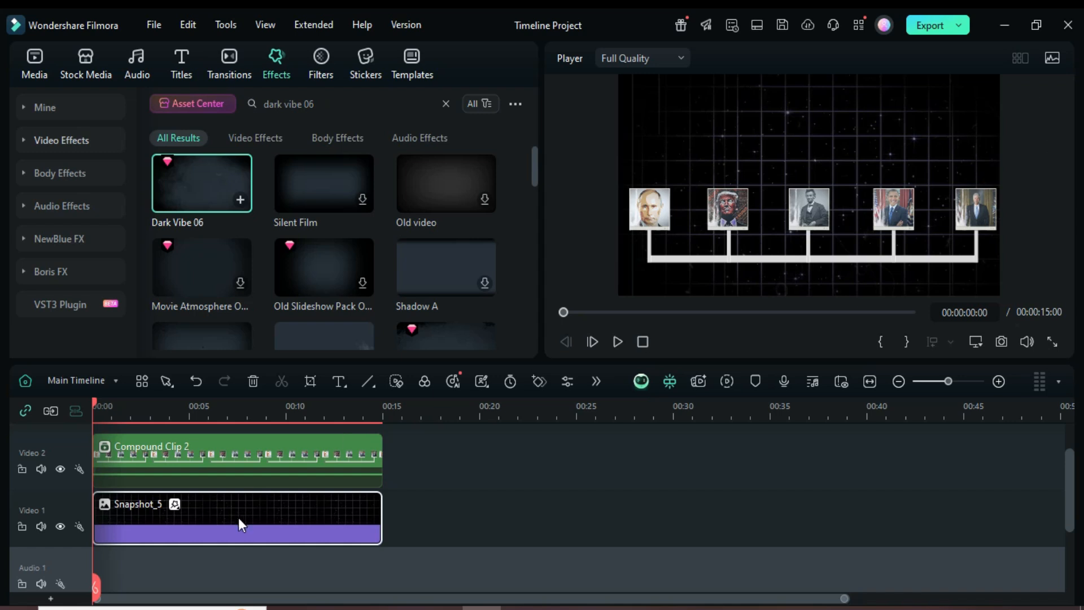
# Scale the compound clip to 180% and set its position to X 1425 and Y 290
pyautogui.scroll(1, 188, 512)
pyautogui.doubleClick(201, 510)
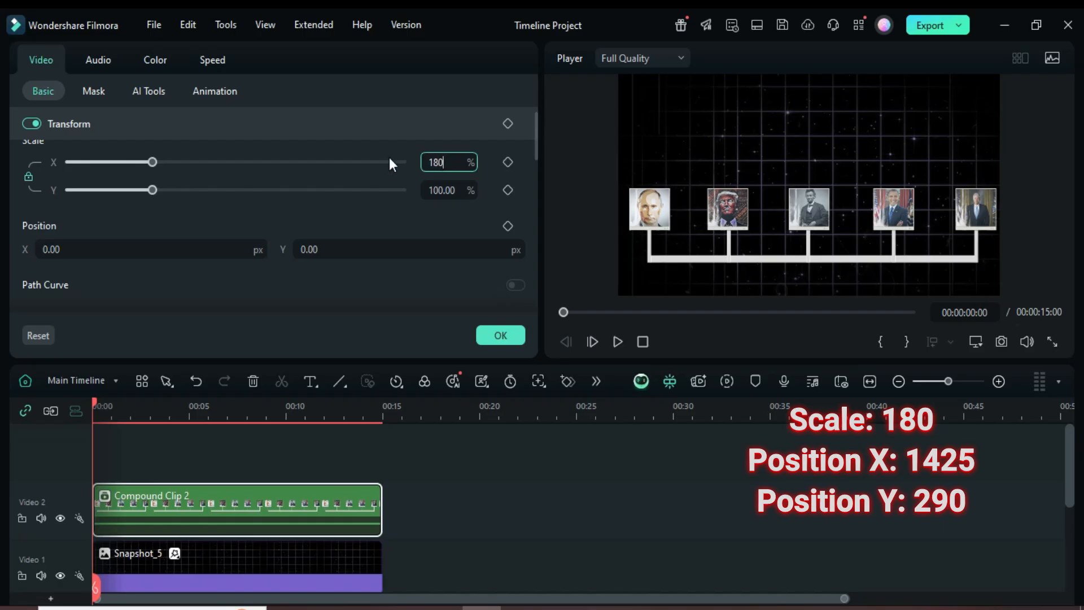
pyautogui.write('180')
pyautogui.press('Return')
pyautogui.moveTo(308, 249); pyautogui.dragTo(361, 249)
pyautogui.click(309, 249)
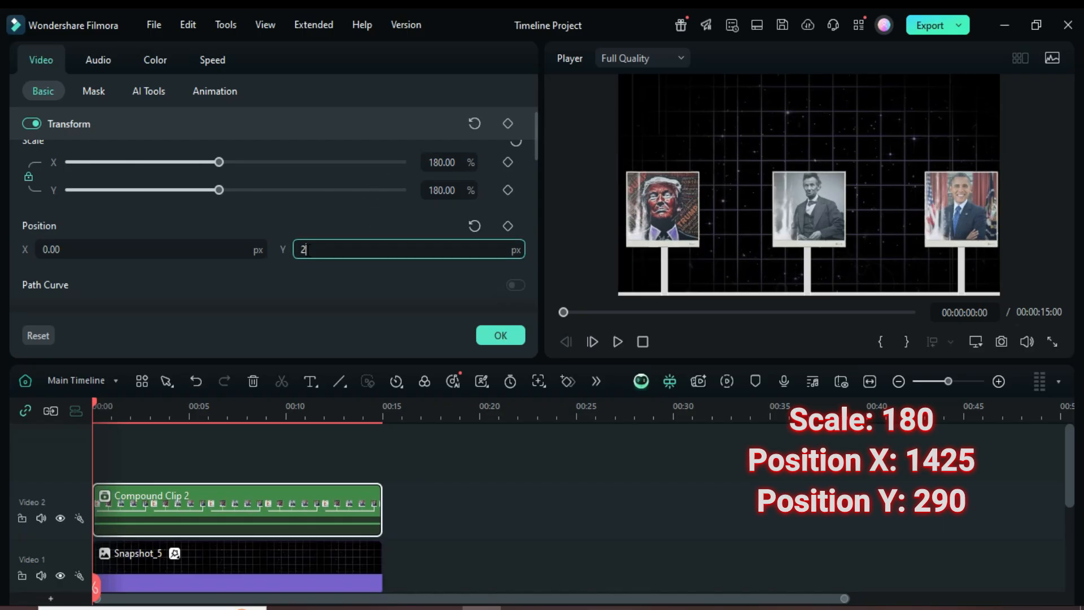
pyautogui.press('Return')
pyautogui.click(62, 249)
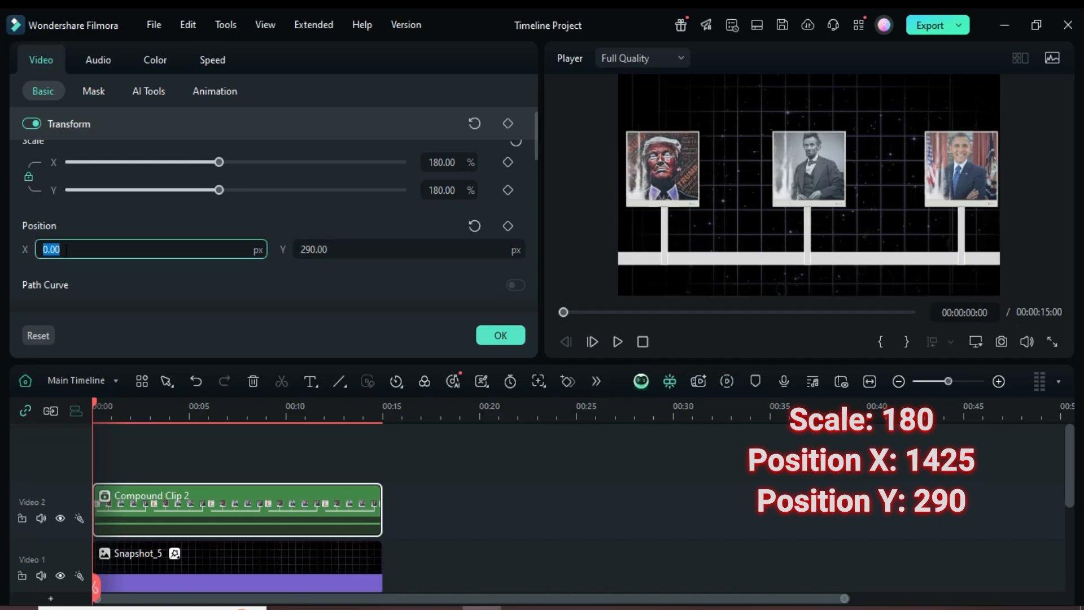
pyautogui.write('1425')
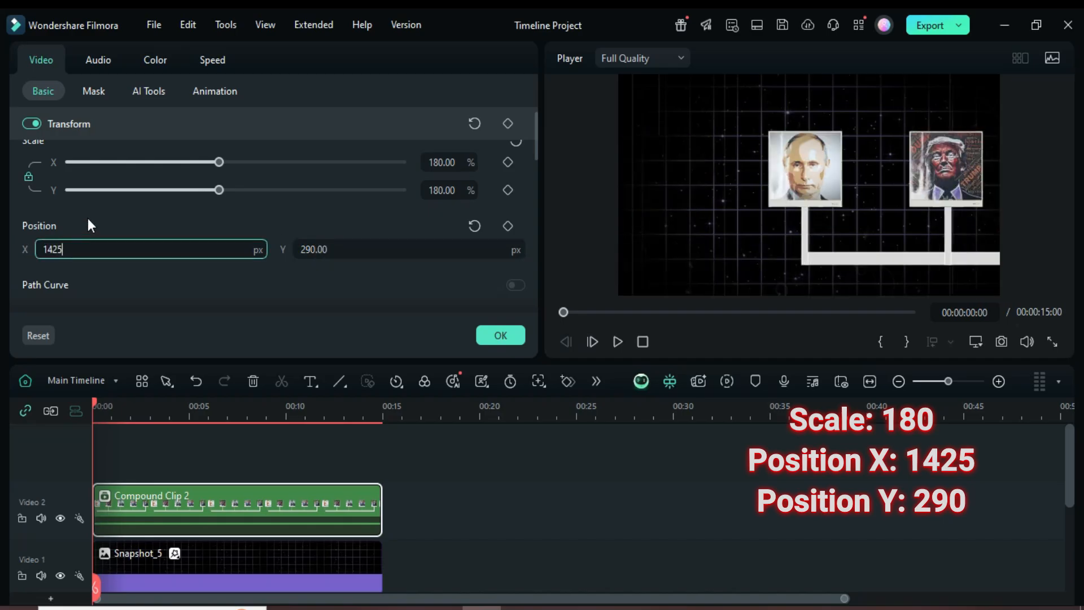
pyautogui.press('Return')
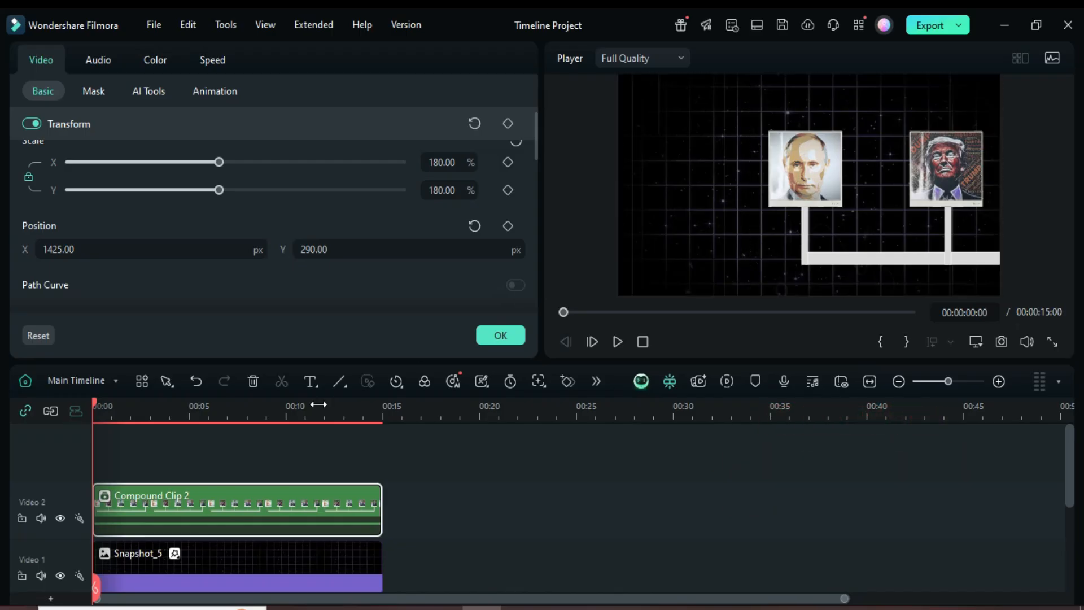
# Add a position keyframe to the compound clip at the start of the timeline
pyautogui.moveTo(237, 405); pyautogui.dragTo(320, 405)
pyautogui.scroll(-1, 338, 458)
pyautogui.click(507, 226)
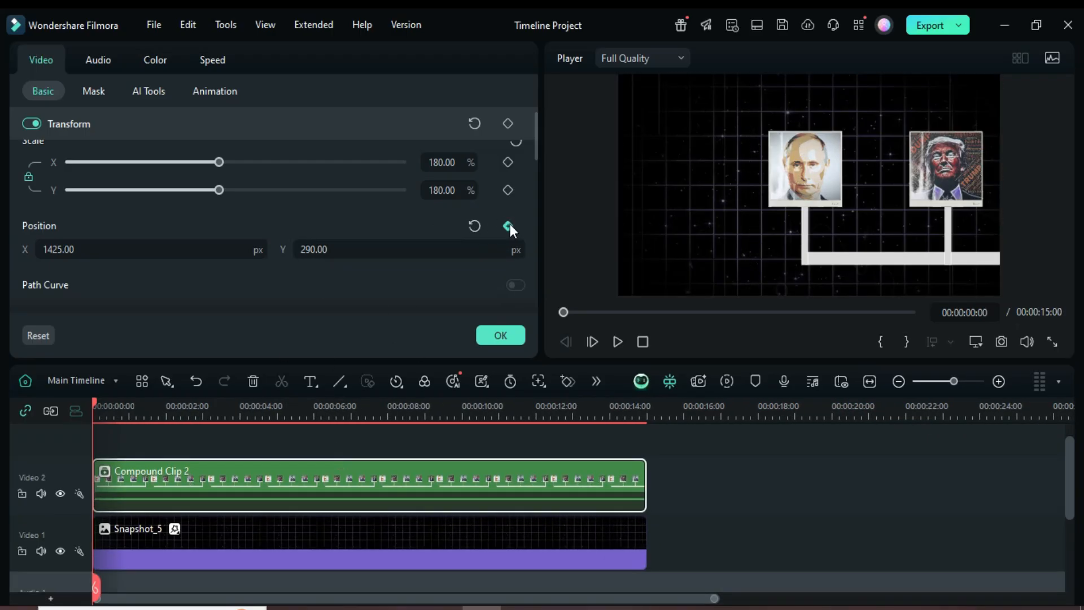
# Add position keyframes around 2 s and set the X position to 864 at 4 s
pyautogui.moveTo(96, 400); pyautogui.dragTo(167, 398)
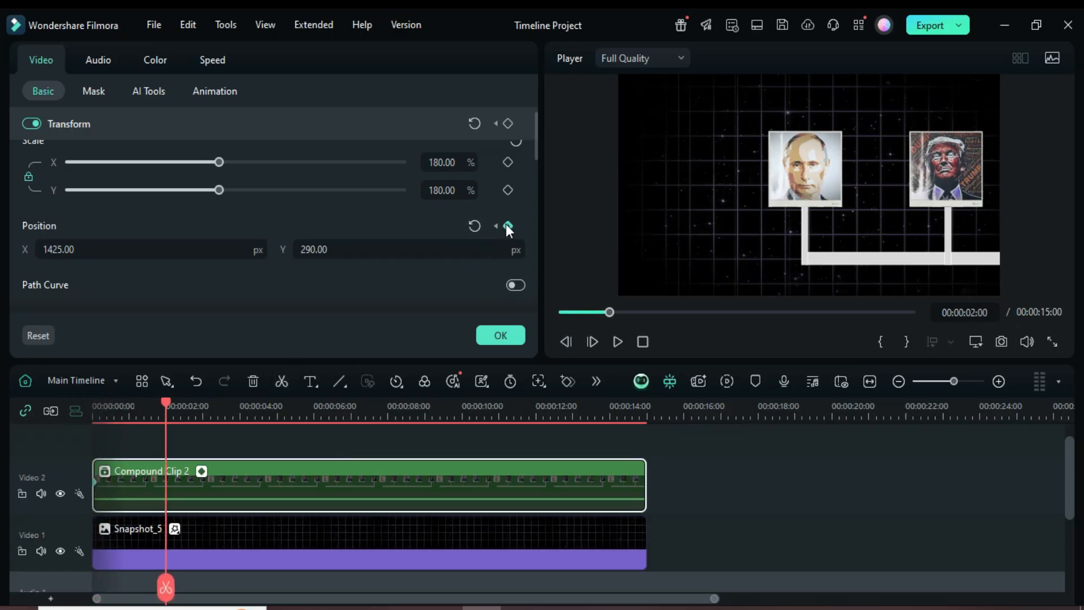
pyautogui.moveTo(169, 400); pyautogui.dragTo(181, 398)
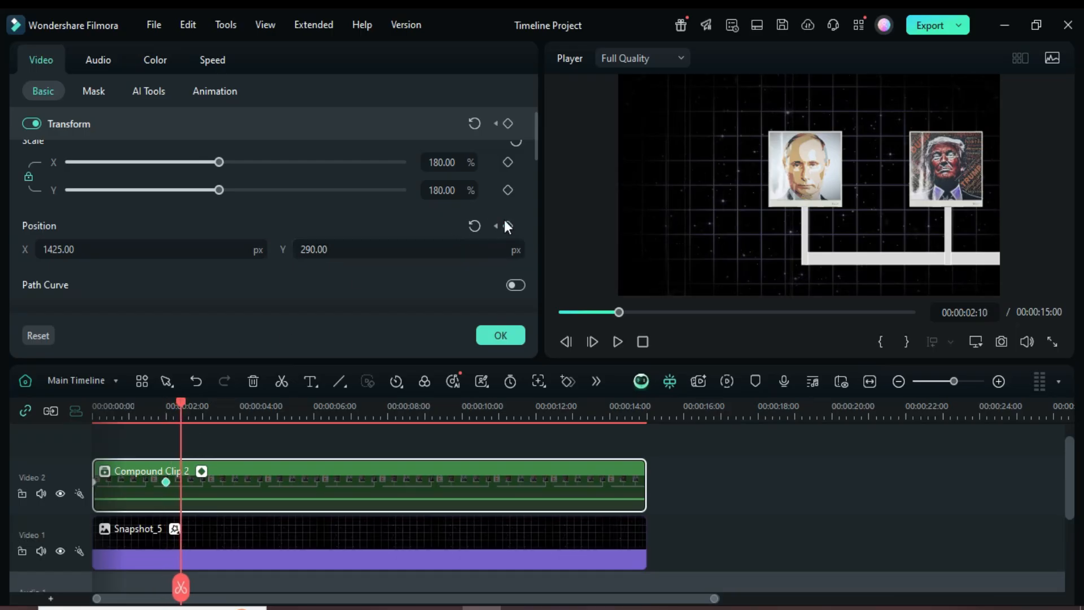
pyautogui.moveTo(185, 407); pyautogui.dragTo(240, 395)
pyautogui.moveTo(237, 249); pyautogui.dragTo(191, 252)
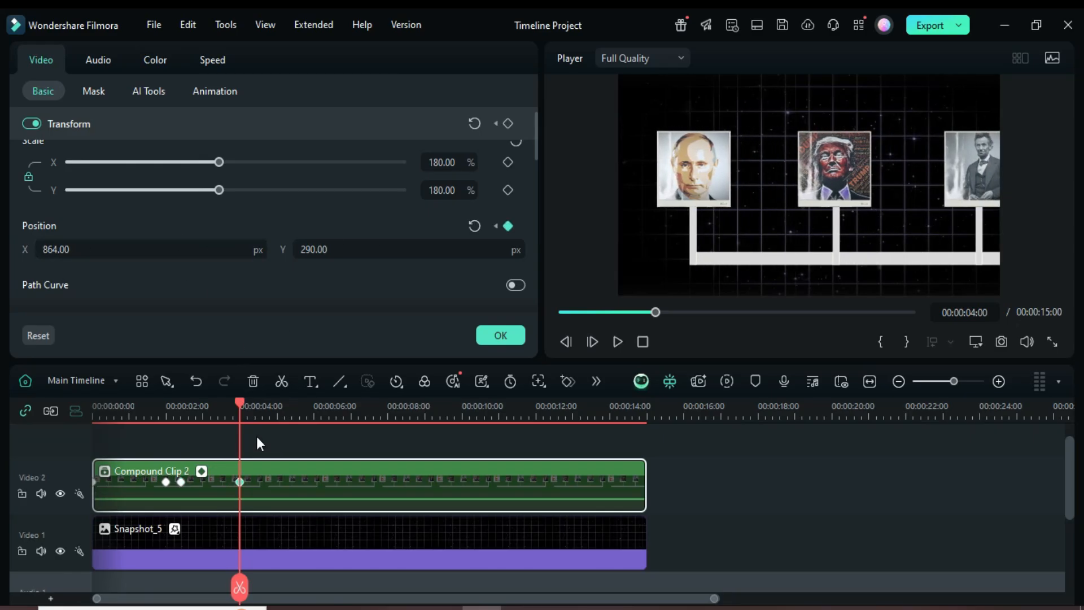
# At 6 s, add a position keyframe and set the X position to 82
pyautogui.moveTo(241, 403); pyautogui.dragTo(313, 404)
pyautogui.click(508, 226)
pyautogui.moveTo(358, 244); pyautogui.dragTo(743, 273)
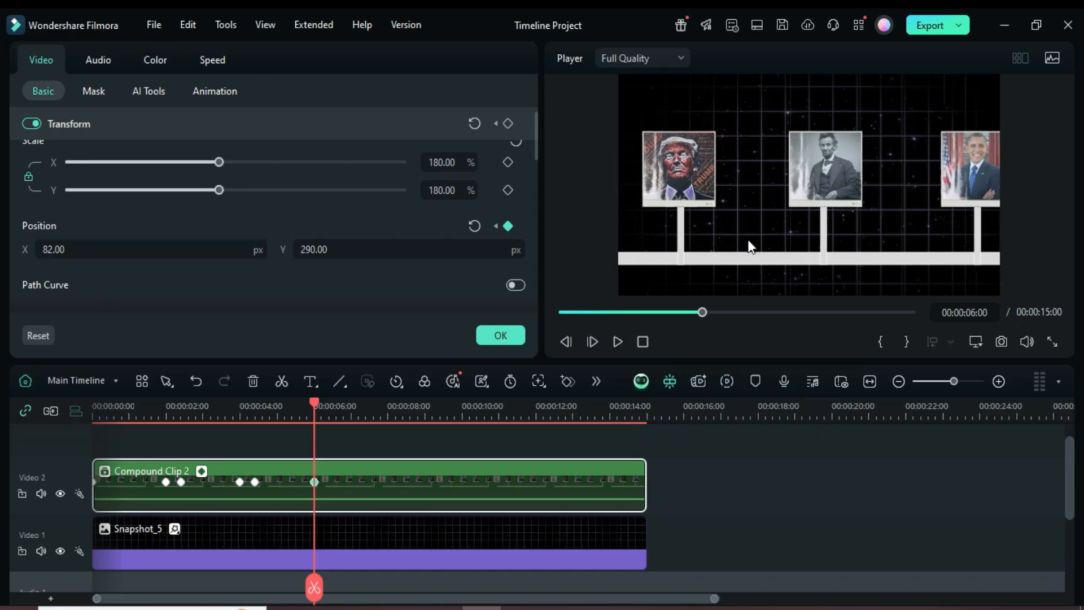
# Add a keyframe just after 6 s and shift the X position further left at about 8 s
pyautogui.moveTo(318, 408); pyautogui.dragTo(328, 401)
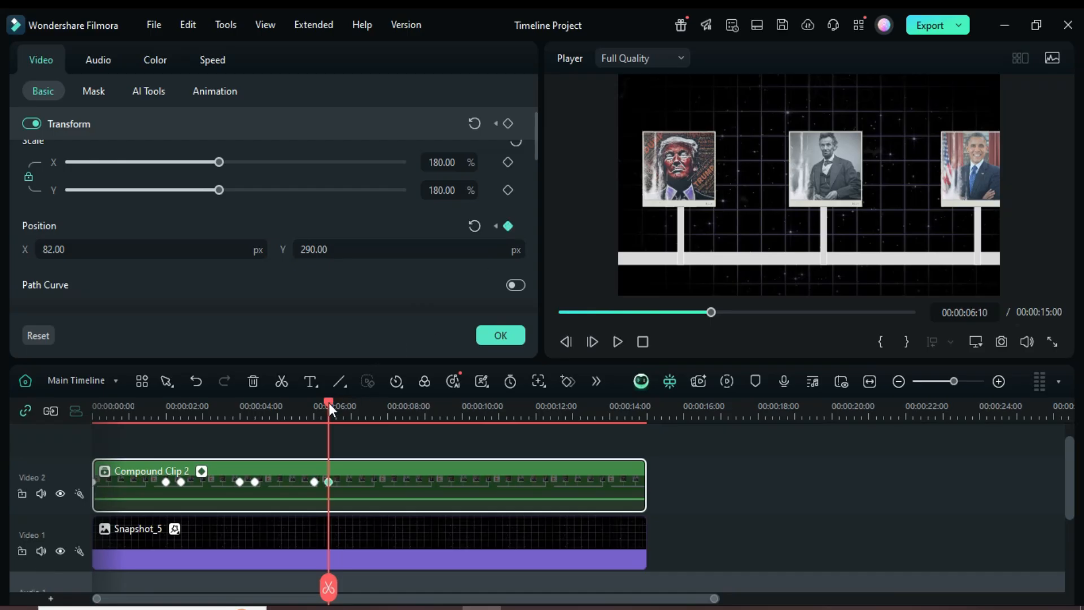
pyautogui.moveTo(328, 402); pyautogui.dragTo(388, 400)
pyautogui.moveTo(192, 251); pyautogui.dragTo(67, 249)
# At 11 s, add a position keyframe, set the X position to -1406, and confirm the changes
pyautogui.moveTo(392, 402); pyautogui.dragTo(499, 425)
pyautogui.click(508, 226)
pyautogui.moveTo(162, 245); pyautogui.dragTo(228, 246)
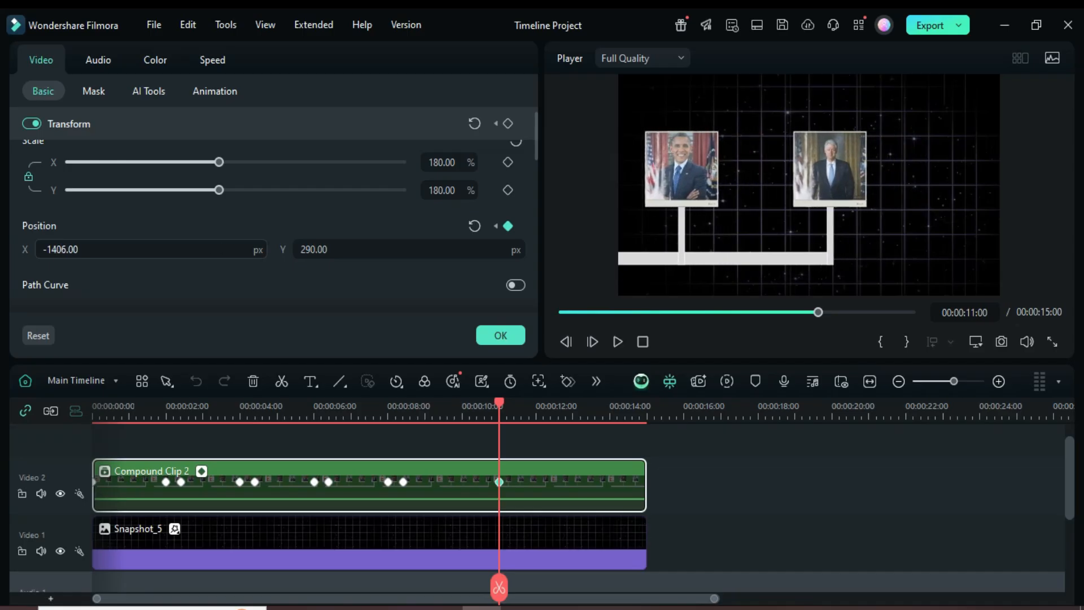
pyautogui.click(511, 339)
# Open the compound clip's keyframe panel and apply an Ease Out Bezier curve to its position keyframes
pyautogui.click(27, 73)
pyautogui.click(559, 311)
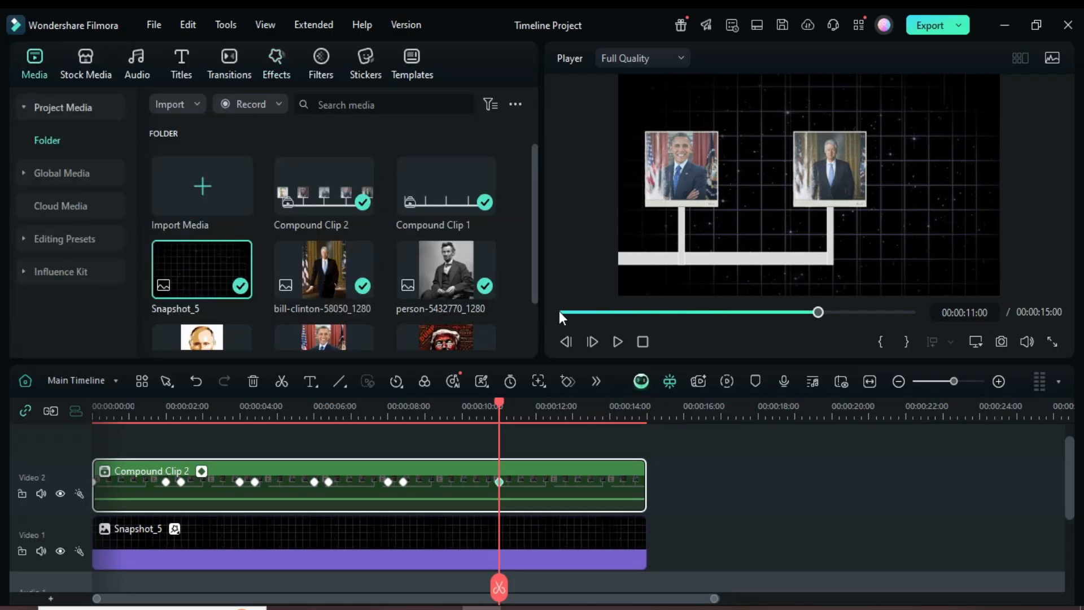
pyautogui.click(201, 470)
pyautogui.moveTo(593, 500); pyautogui.dragTo(82, 480)
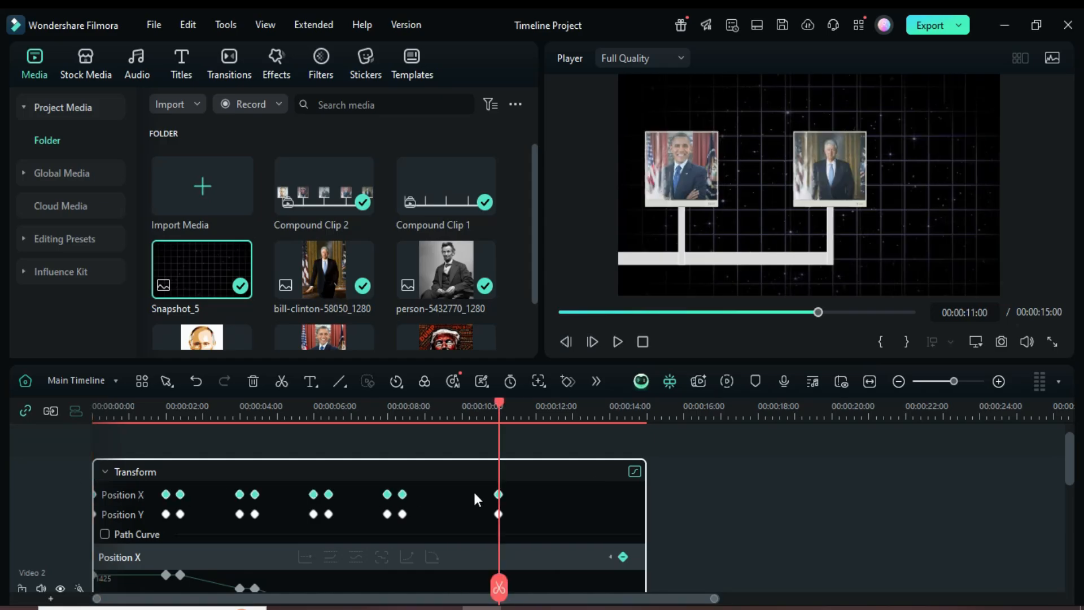
pyautogui.rightClick(499, 496)
pyautogui.moveTo(533, 586)
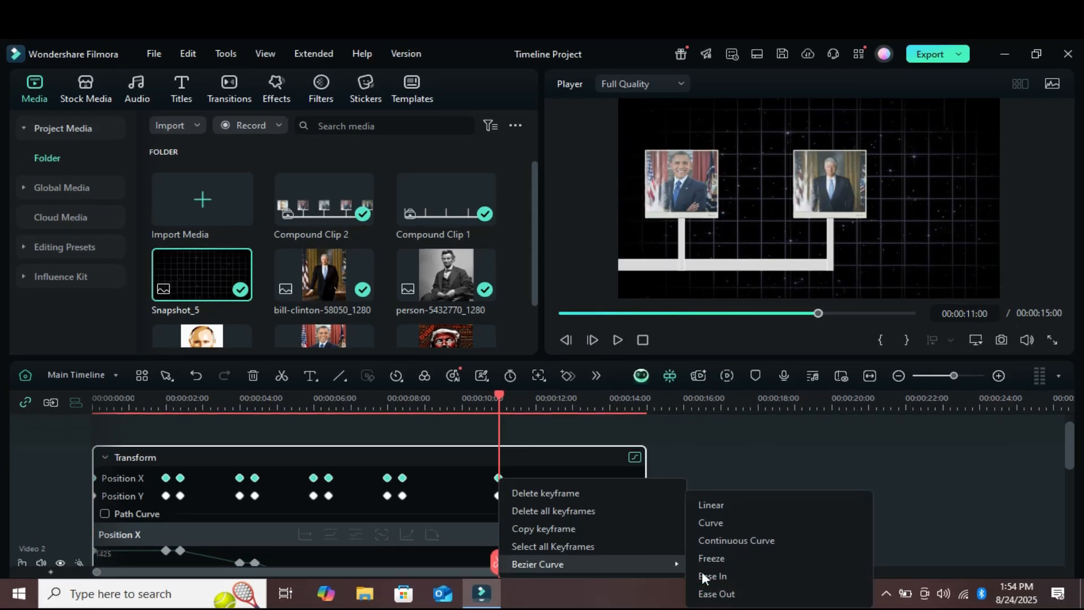
pyautogui.click(731, 594)
pyautogui.scroll(-3, 505, 477)
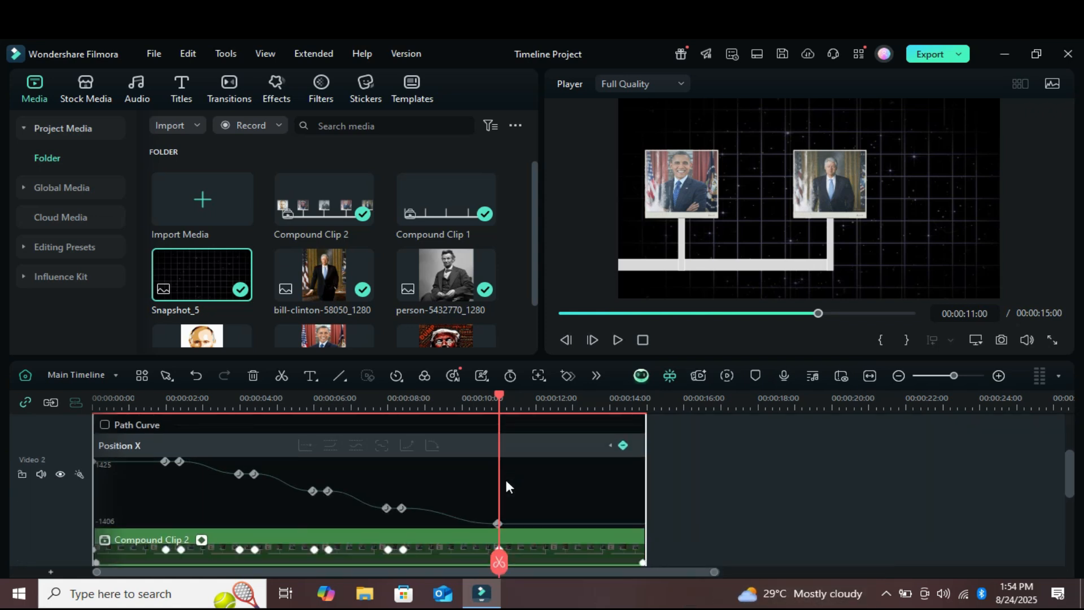
pyautogui.click(201, 495)
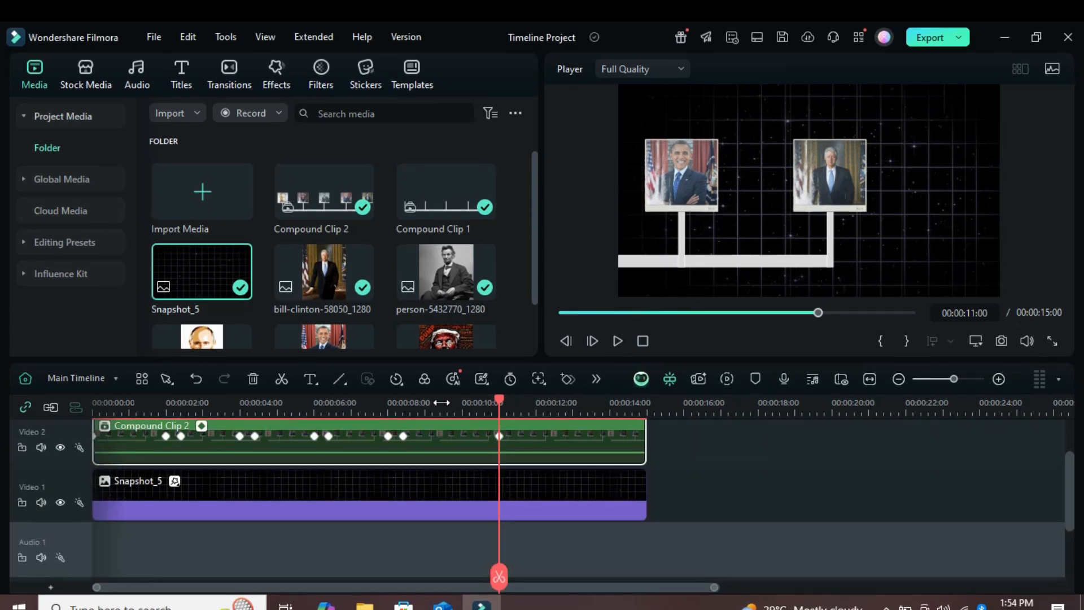
# Render a preview and play the sliding animation from the start
pyautogui.click(559, 313)
pyautogui.scroll(1, 447, 460)
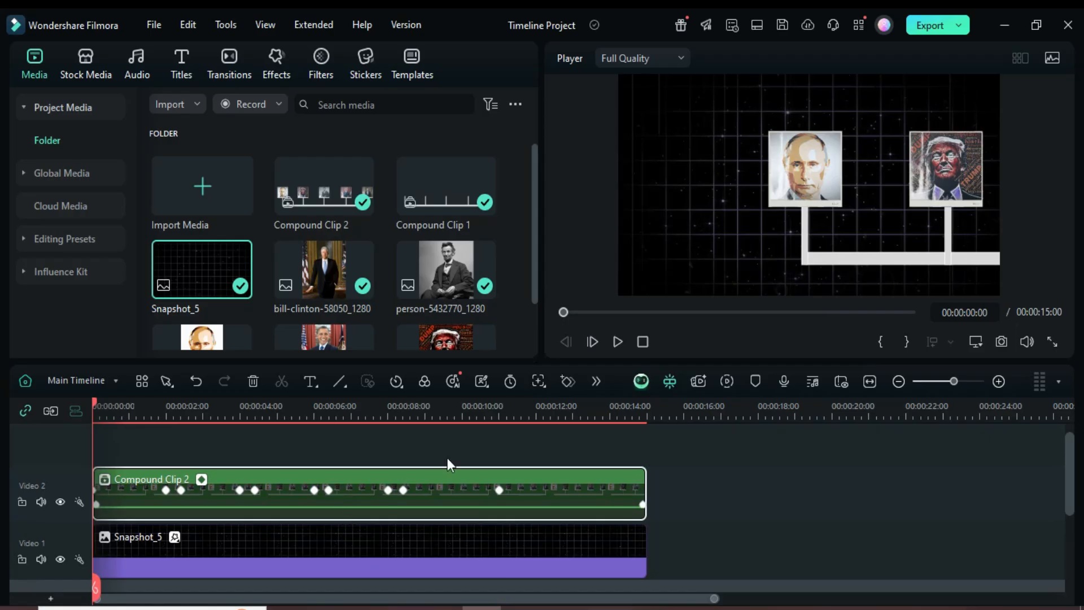
pyautogui.click(727, 381)
pyautogui.scroll(-1, 710, 456)
pyautogui.click(618, 341)
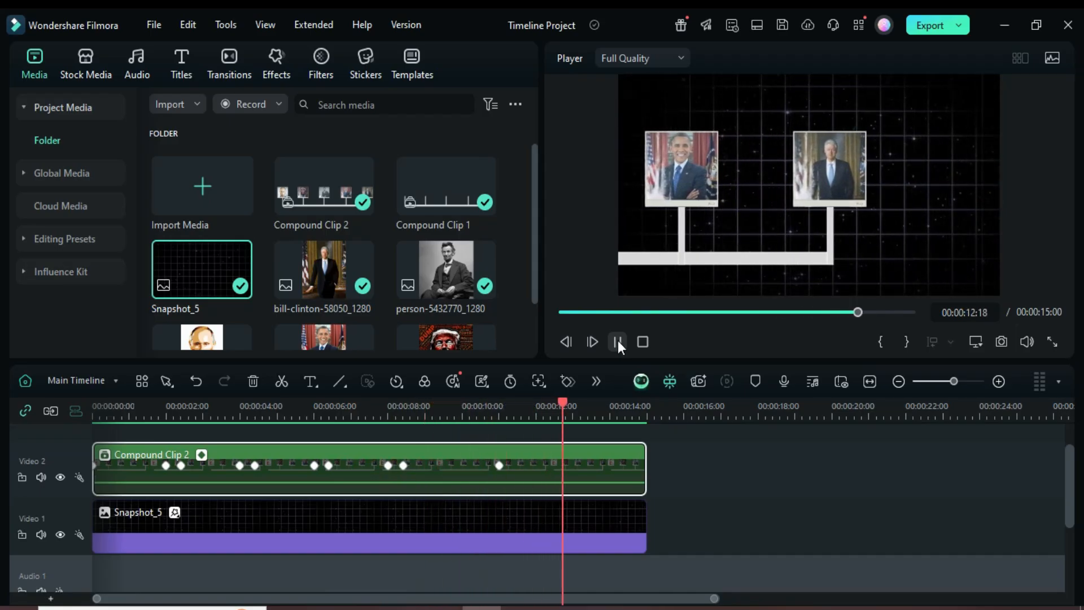
pyautogui.click(561, 312)
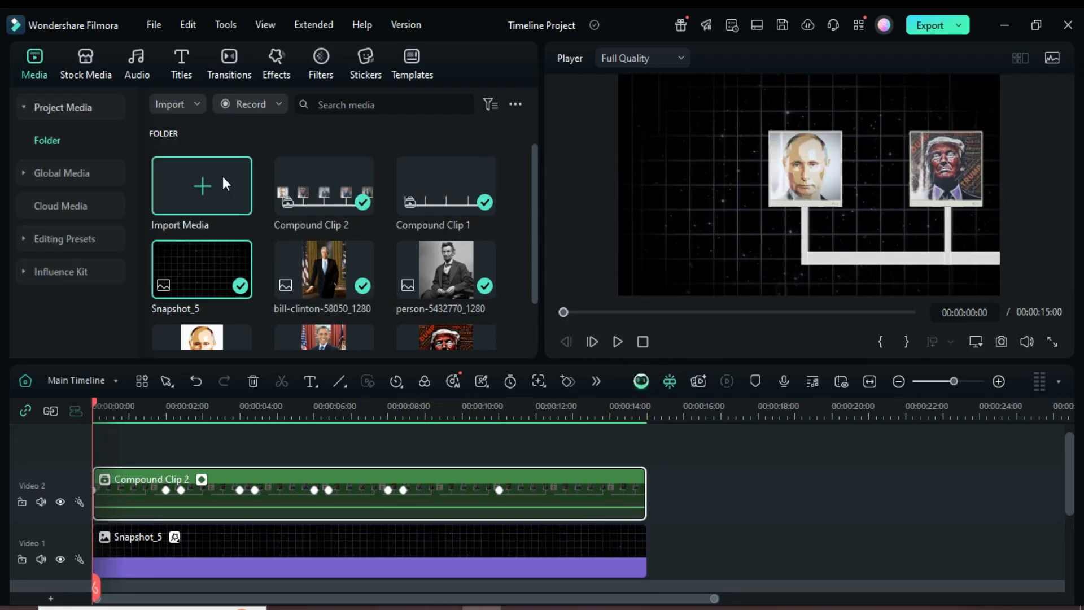
# Add the Historical Timeline Overlay 05 effect on a track above the compound clip, stretched to the clip's full length
pyautogui.click(277, 66)
pyautogui.click(445, 104)
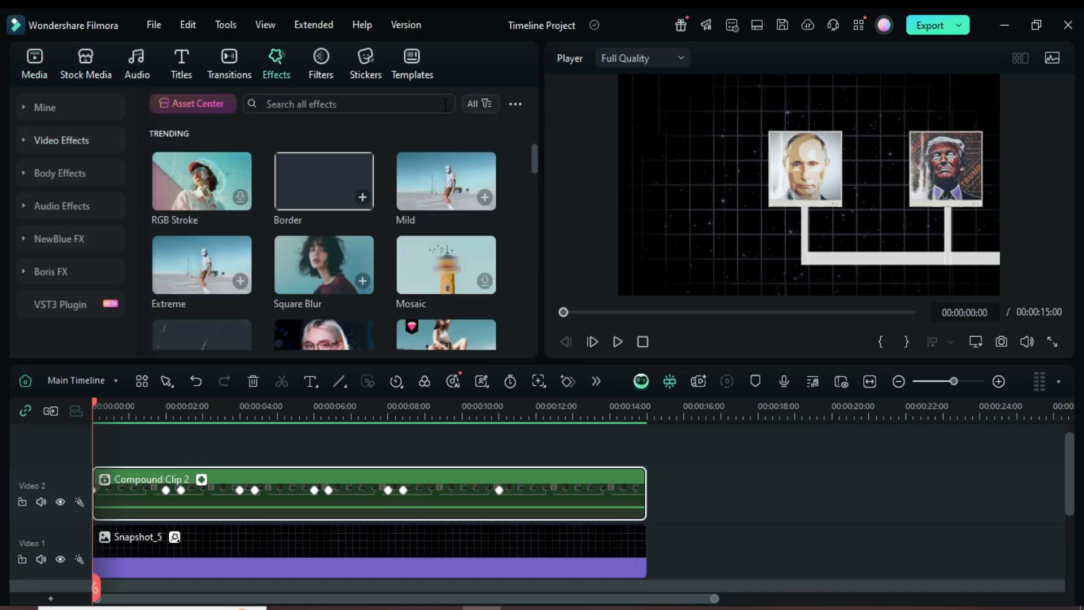
pyautogui.click(301, 106)
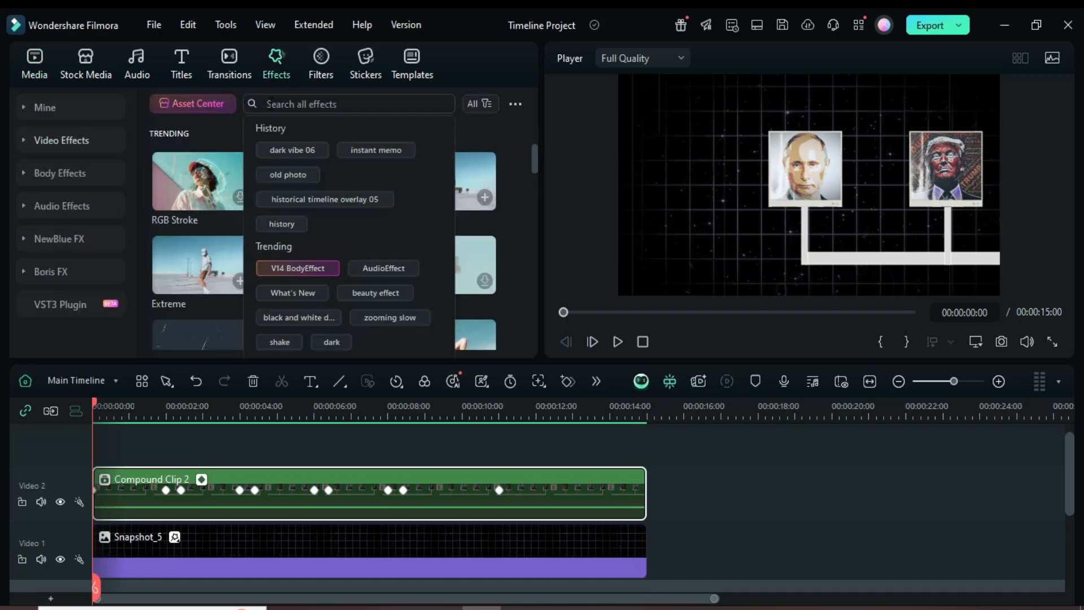
pyautogui.click(314, 199)
pyautogui.moveTo(198, 192); pyautogui.dragTo(136, 494)
pyautogui.moveTo(274, 497); pyautogui.dragTo(647, 495)
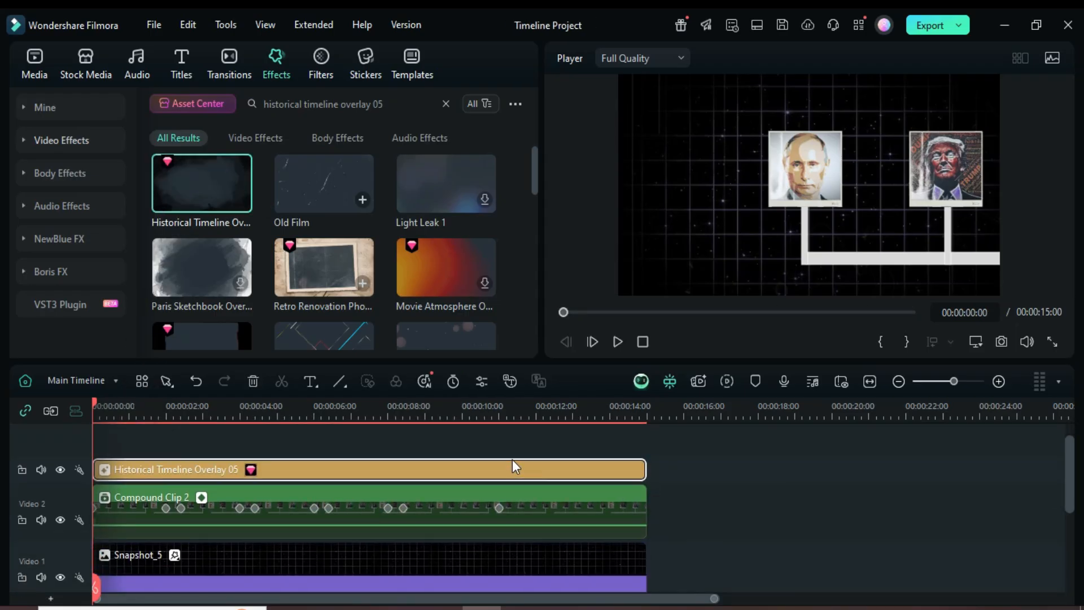
# Place the HISTORIC! sticker on a new track from 11 s to the end of the timeline
pyautogui.click(95, 404)
pyautogui.moveTo(96, 401); pyautogui.dragTo(499, 466)
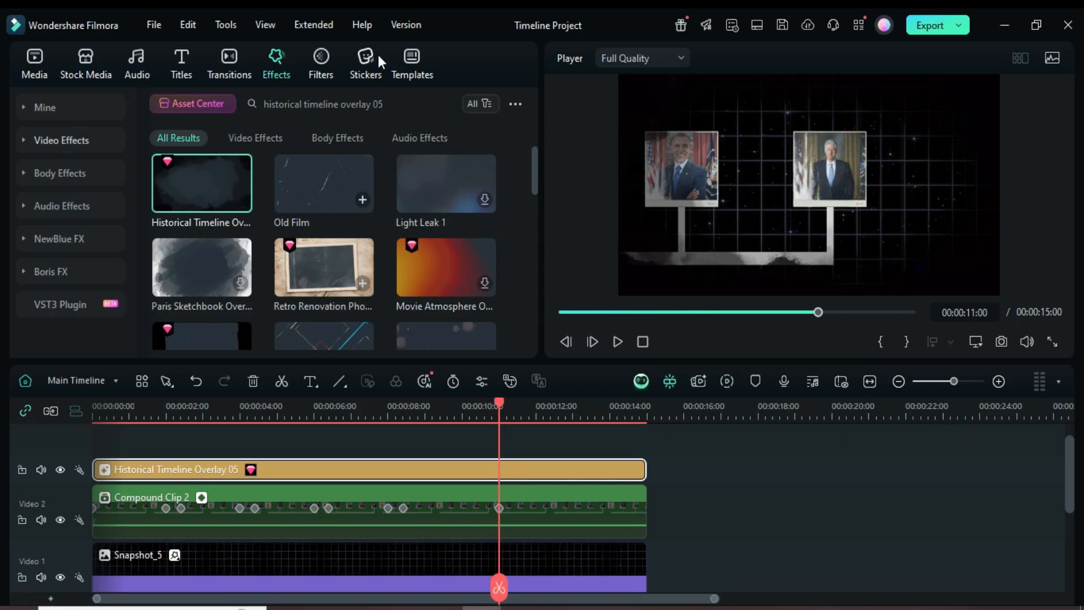
pyautogui.click(367, 59)
pyautogui.moveTo(441, 318); pyautogui.dragTo(561, 463)
pyautogui.moveTo(683, 466); pyautogui.dragTo(646, 465)
# Scale the HISTORIC! sticker to 50% and set its X position to 567
pyautogui.doubleClick(550, 453)
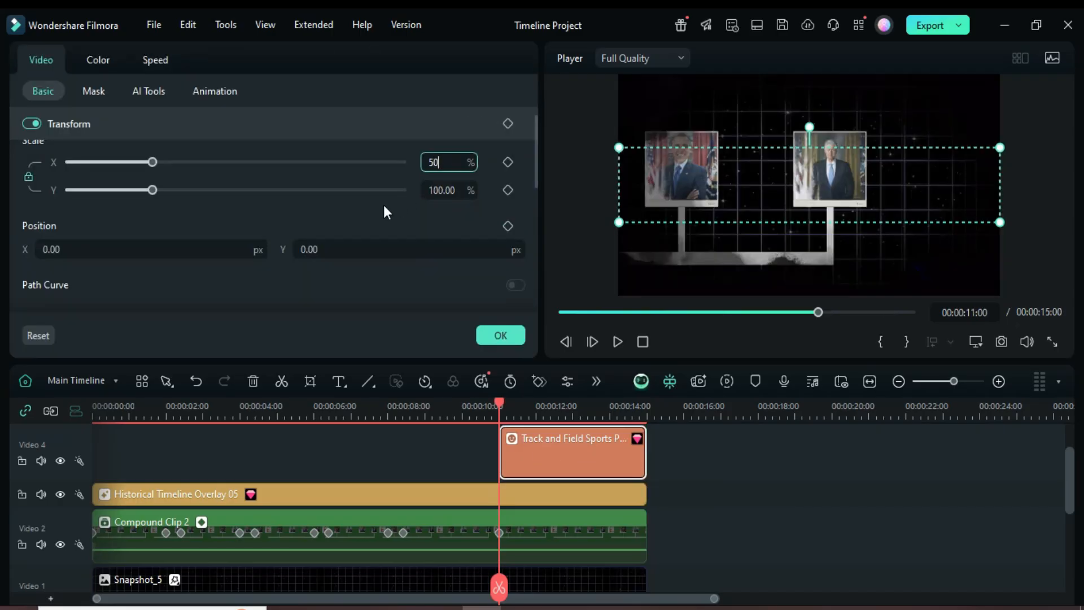
pyautogui.click(77, 249)
pyautogui.doubleClick(77, 249)
pyautogui.write('5')
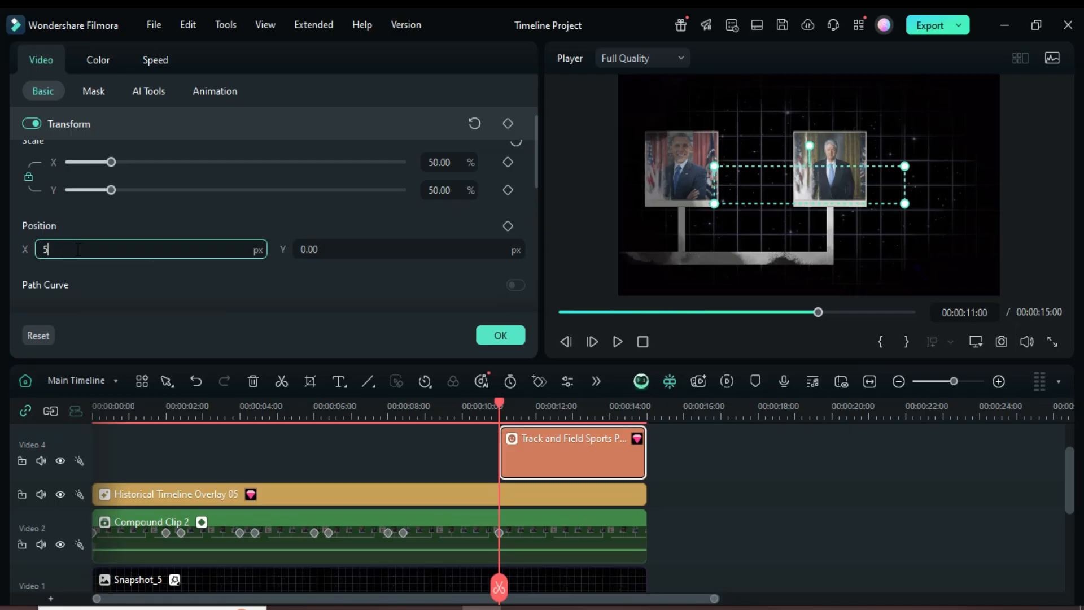
pyautogui.write('67')
pyautogui.press('Return')
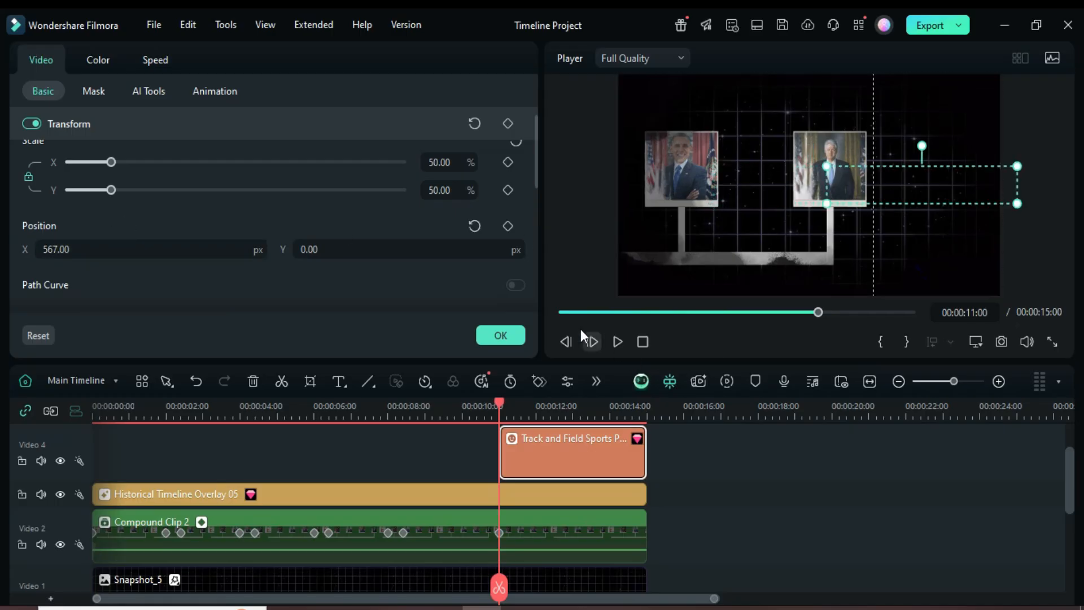
# Render a preview and play the finished timeline from the start
pyautogui.click(560, 312)
pyautogui.scroll(1, 676, 498)
pyautogui.scroll(-1, 676, 498)
pyautogui.click(726, 381)
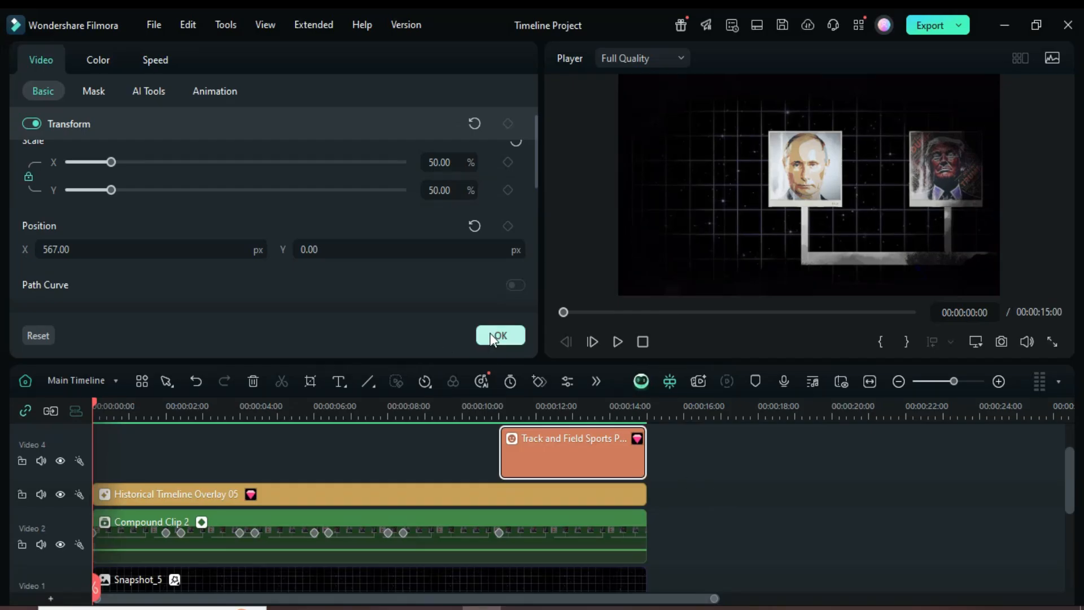
pyautogui.click(490, 335)
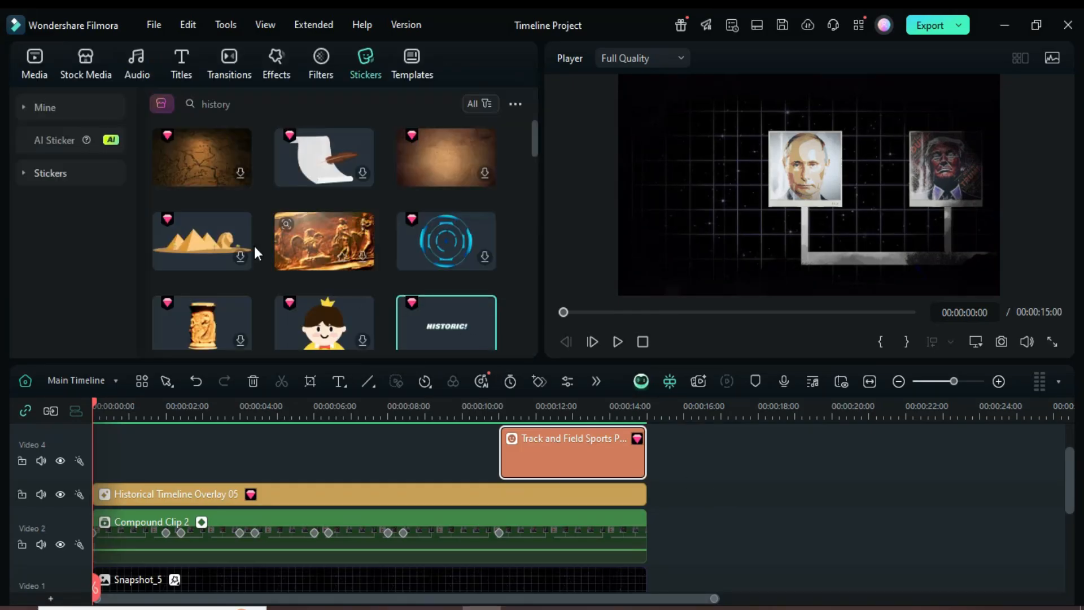
pyautogui.click(38, 75)
pyautogui.scroll(-1, 581, 486)
pyautogui.scroll(1, 580, 484)
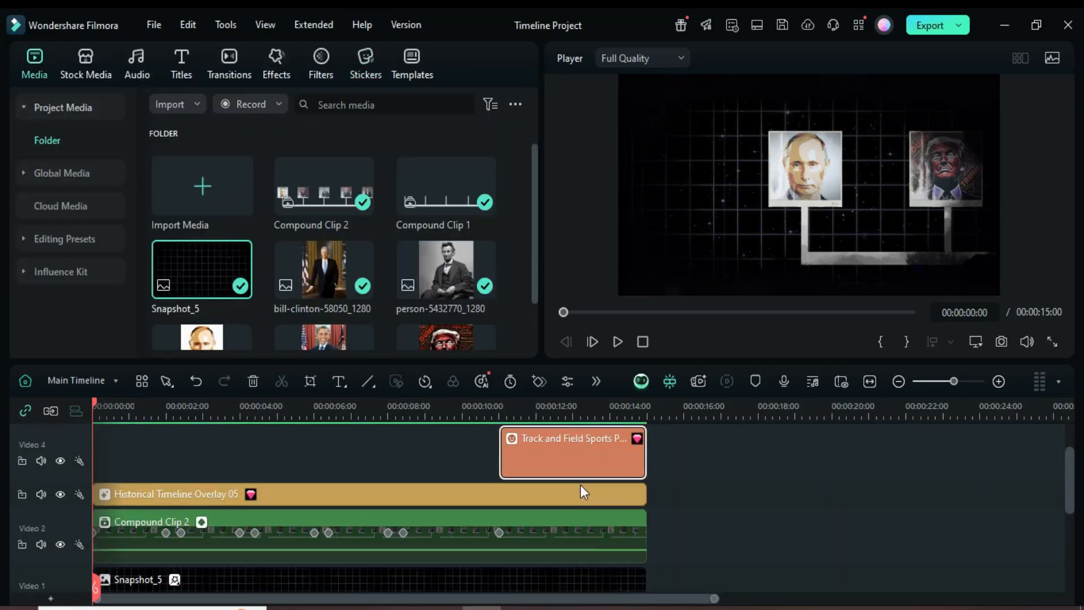
pyautogui.click(618, 342)
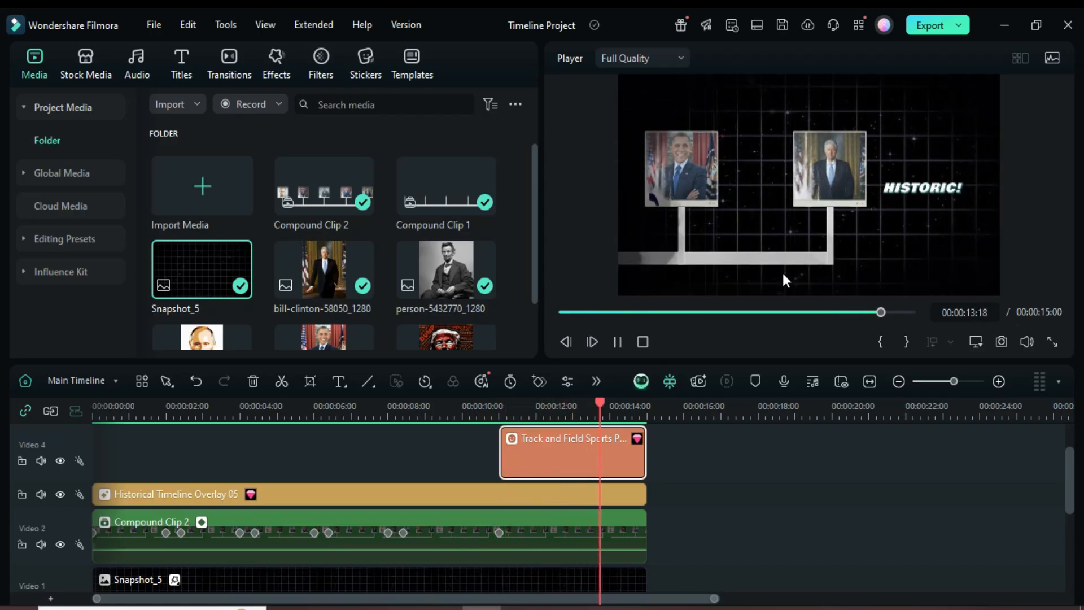
pyautogui.click(560, 311)
pyautogui.click(617, 342)
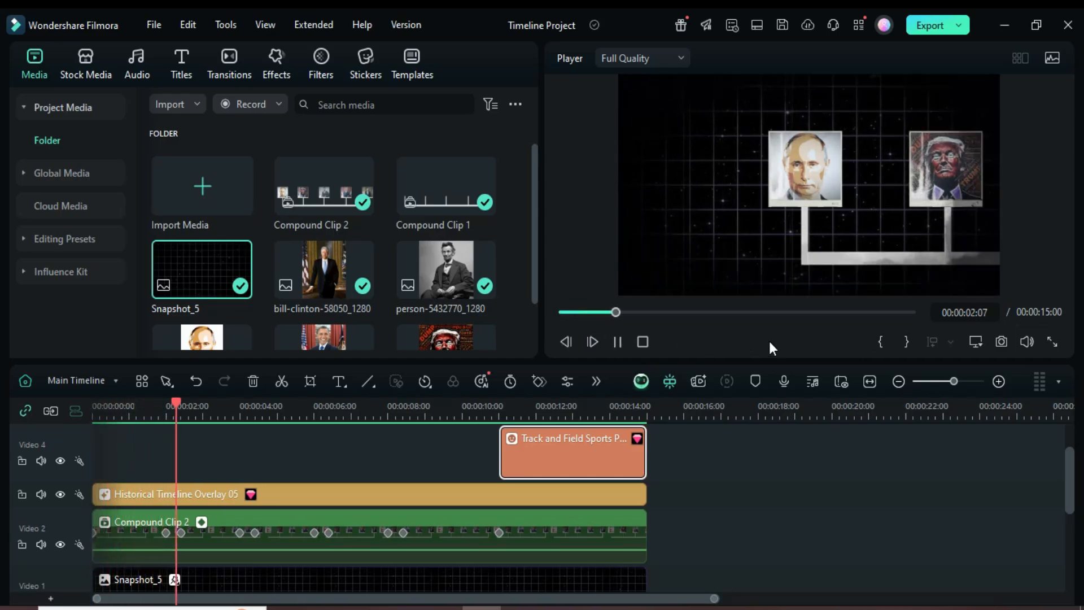